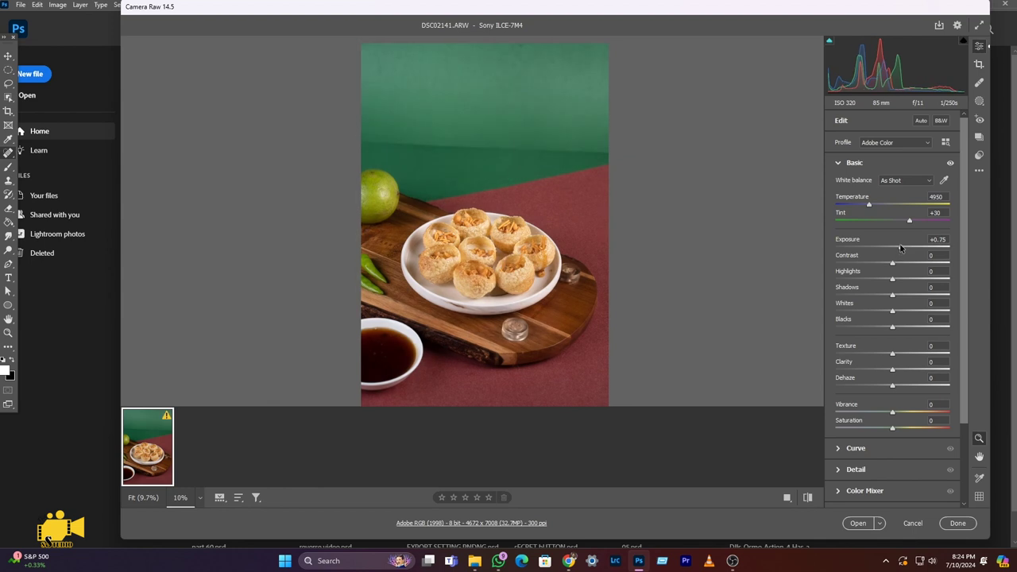
Set the photo's highlights to -10, shadows to +11, blacks to -4 and vibrance to +36 in the basic adjustments.
{"action": "left_click_drag", "start_coordinate": [893, 297], "coordinate": [898, 296]}
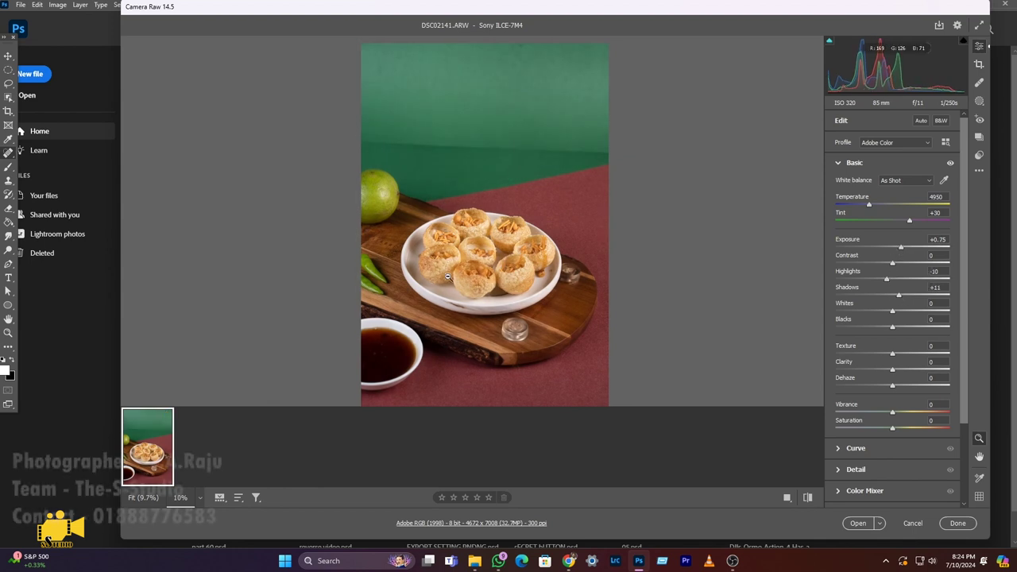
{"action": "left_click_drag", "start_coordinate": [451, 281], "coordinate": [447, 302]}
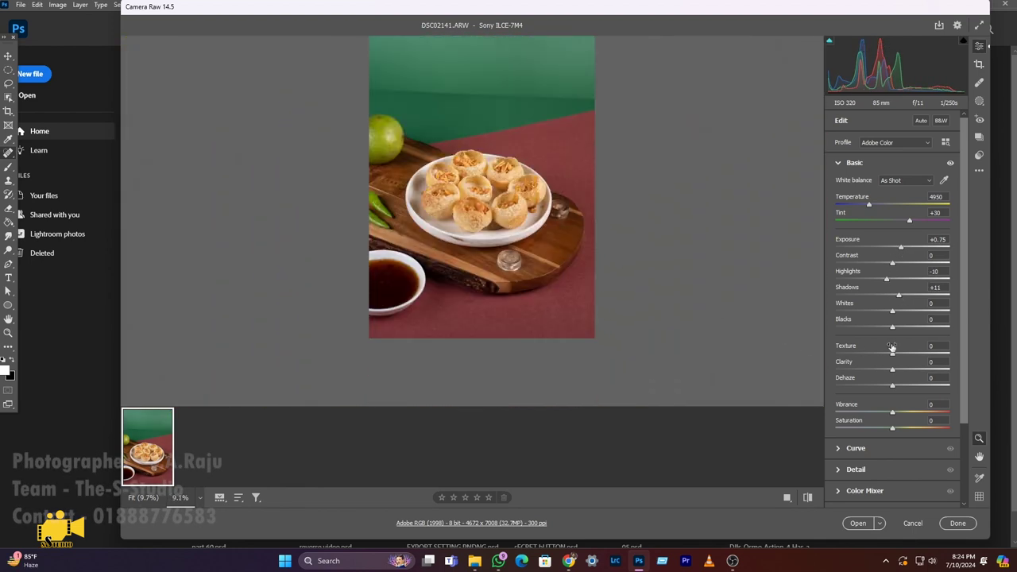
{"action": "left_click_drag", "start_coordinate": [892, 412], "coordinate": [913, 416]}
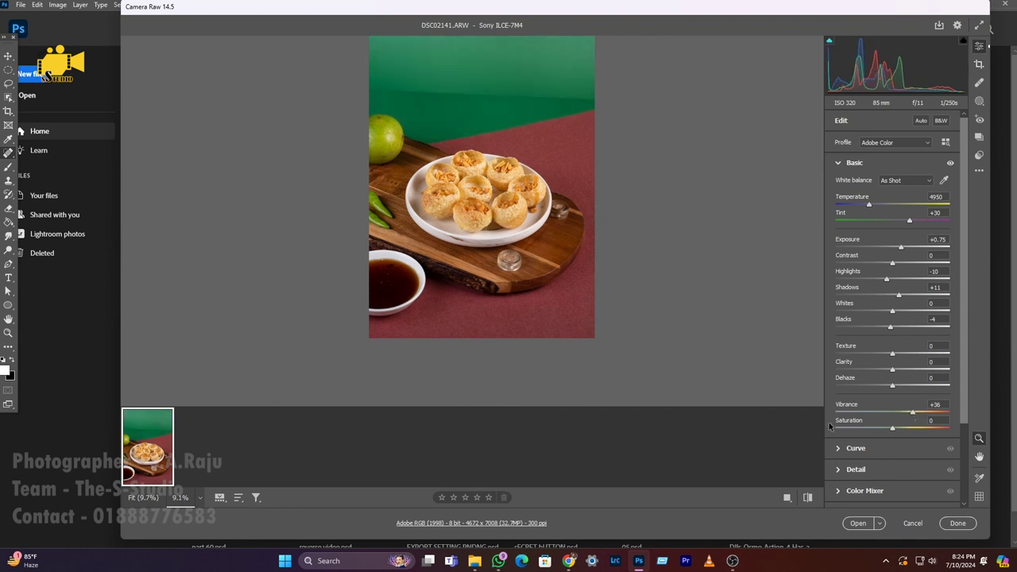
Adjust the greens in the HSL color mixer to hue +19, saturation -14 and luminance +30.
{"action": "scroll", "coordinate": [472, 184], "scroll_direction": "up", "scroll_amount": 2}
{"action": "scroll", "coordinate": [472, 185], "scroll_direction": "down", "scroll_amount": 2}
{"action": "scroll", "coordinate": [874, 474], "scroll_direction": "down", "scroll_amount": 2}
{"action": "left_click", "coordinate": [858, 449]}
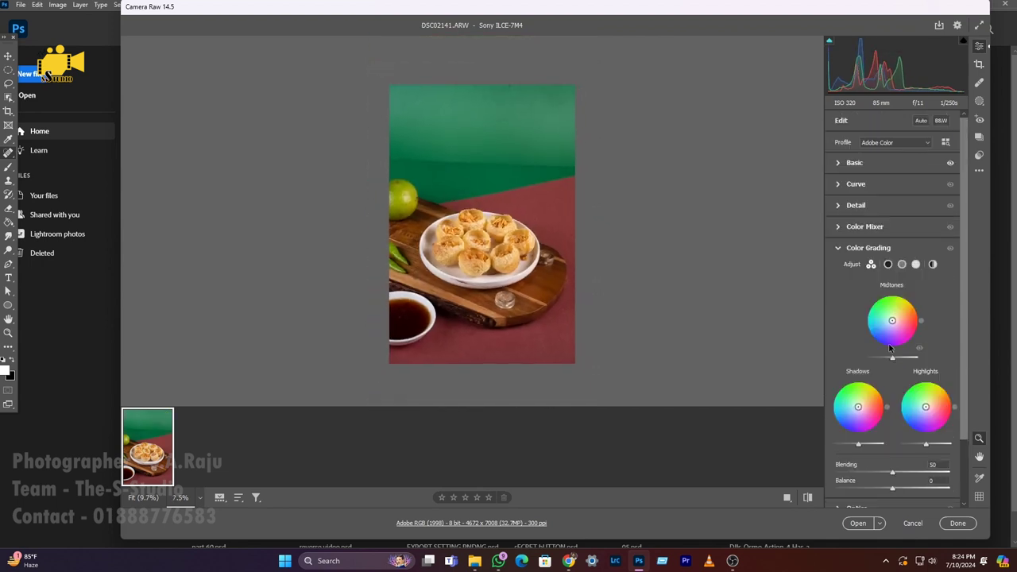
{"action": "left_click", "coordinate": [865, 227]}
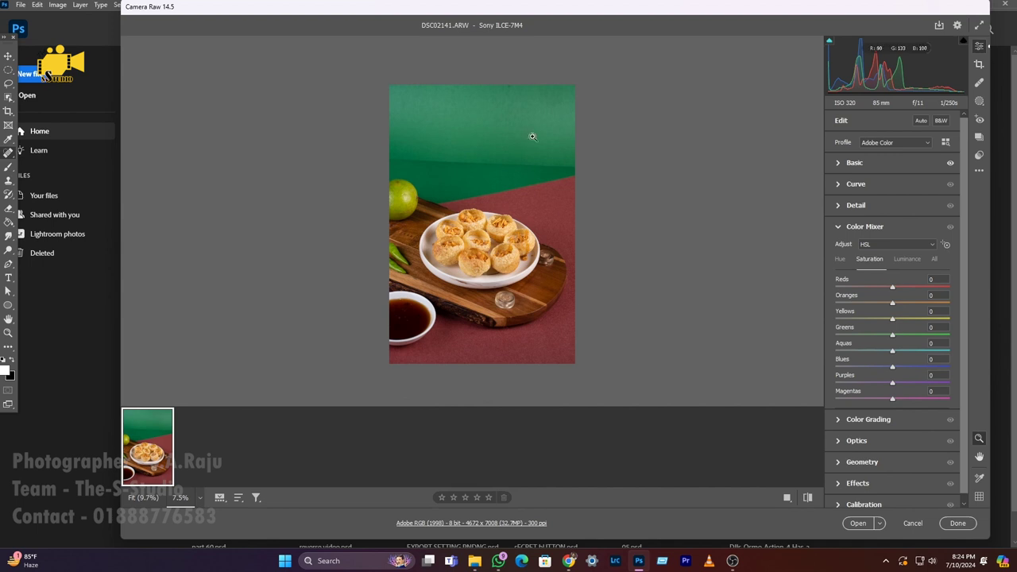
{"action": "left_click", "coordinate": [884, 334]}
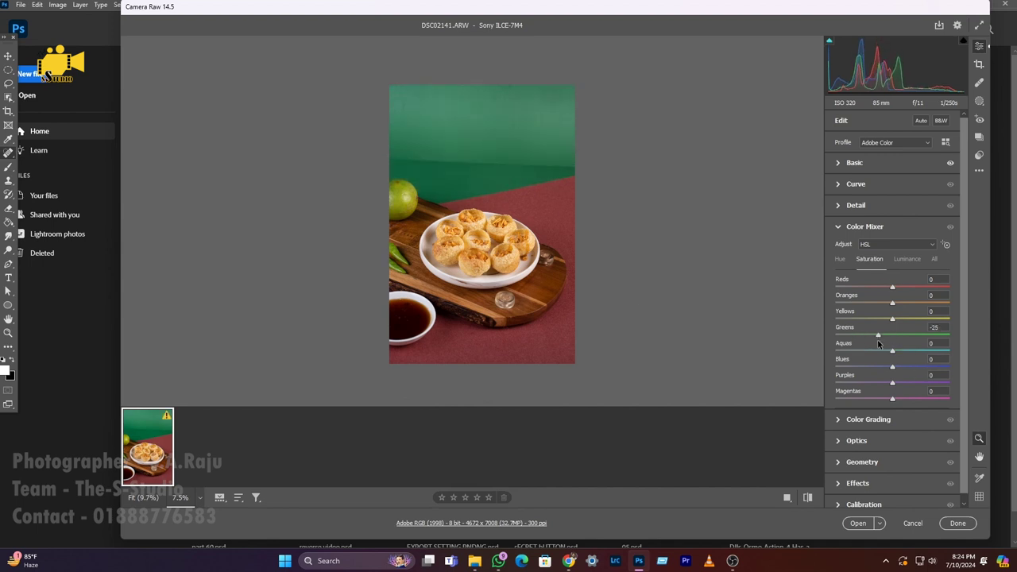
{"action": "left_click", "coordinate": [839, 259]}
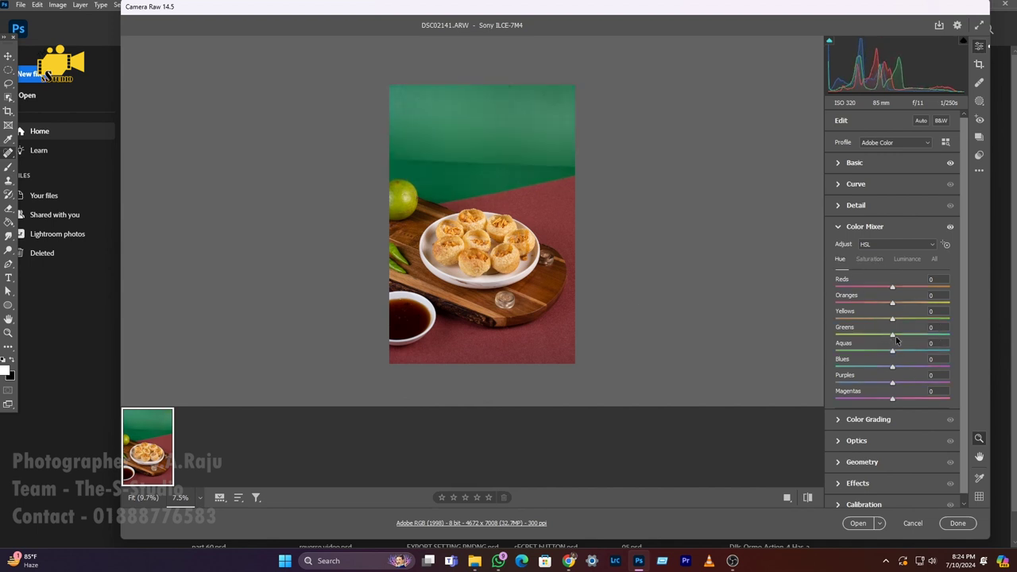
{"action": "left_click_drag", "start_coordinate": [892, 335], "coordinate": [914, 337]}
{"action": "left_click", "coordinate": [907, 259]}
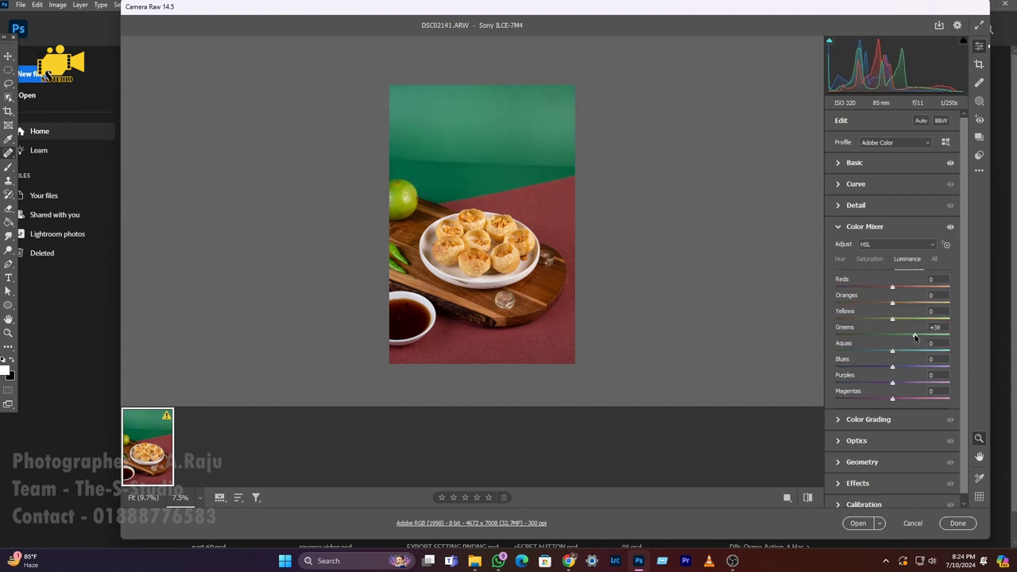
Shift the reds' hue slightly to the positive side, raise their saturation to about +10 and set their luminance to +38.
{"action": "left_click", "coordinate": [838, 260]}
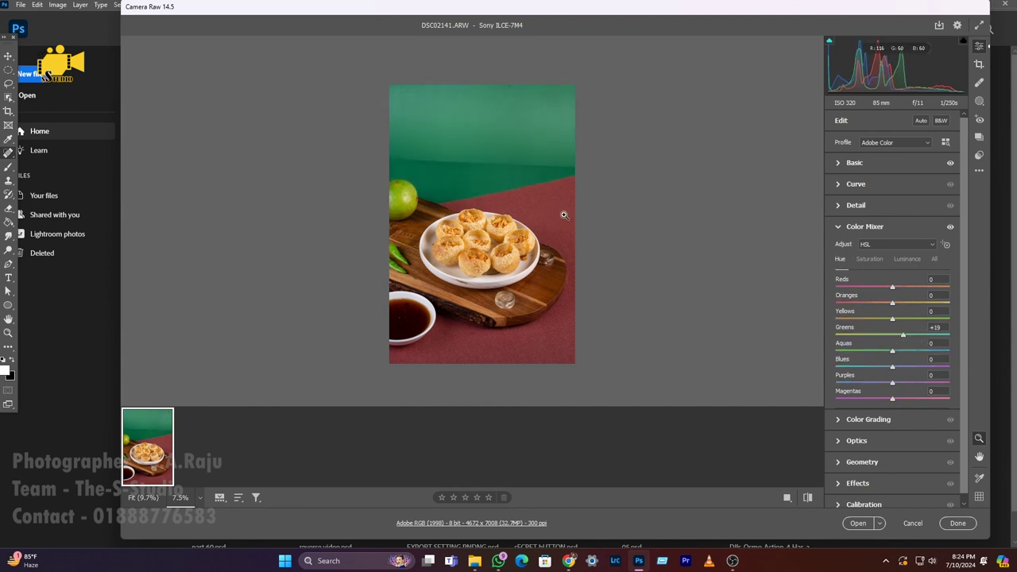
{"action": "mouse_move", "coordinate": [891, 289]}
{"action": "left_mouse_down"}
{"action": "mouse_move", "coordinate": [876, 289]}
{"action": "mouse_move", "coordinate": [901, 290]}
{"action": "left_mouse_up"}
{"action": "left_click", "coordinate": [869, 259]}
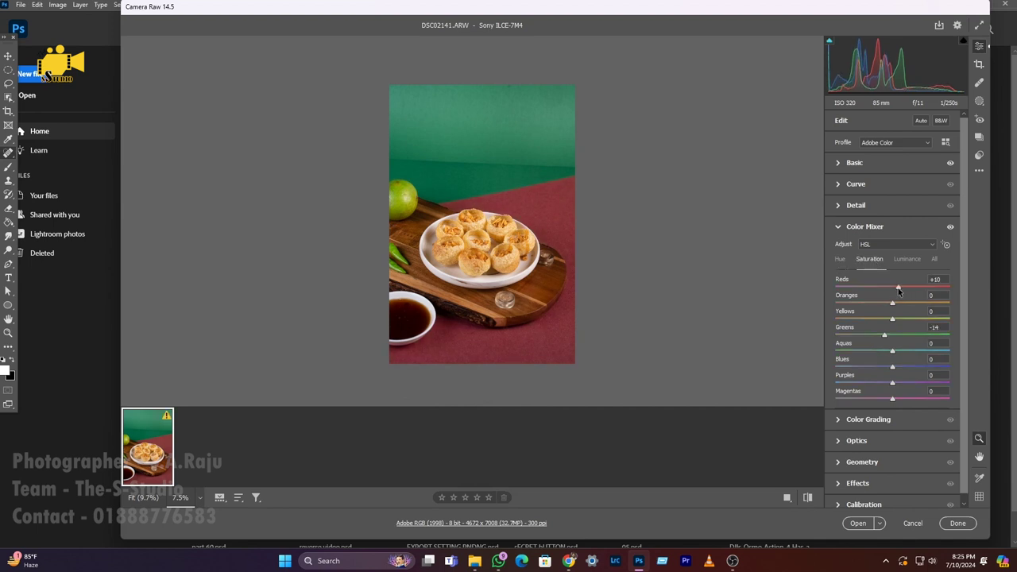
{"action": "left_click", "coordinate": [907, 259]}
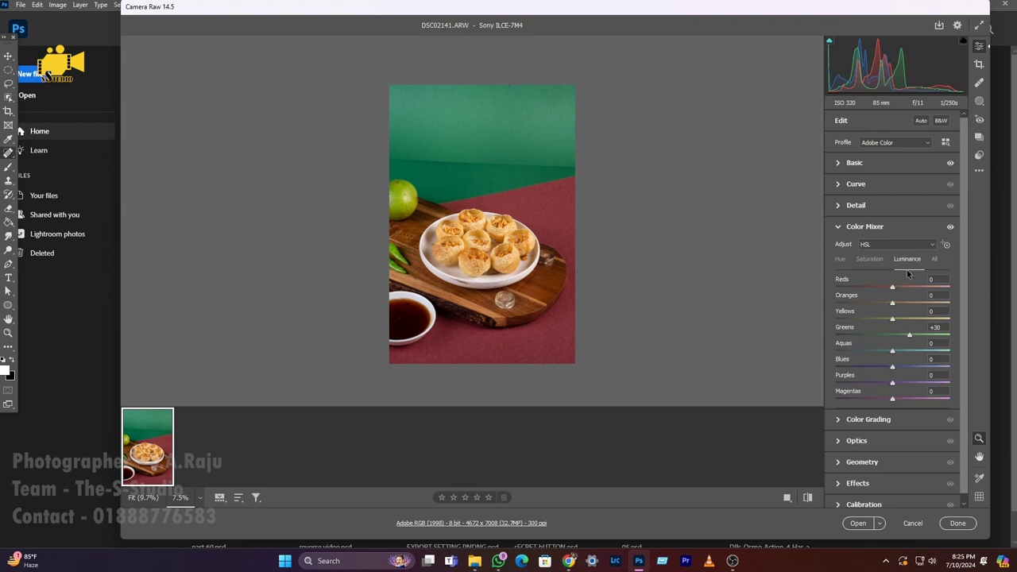
{"action": "left_click_drag", "start_coordinate": [906, 290], "coordinate": [913, 290]}
Set the photo's sharpening to 32 and its noise reduction to 14 in the detail adjustments.
{"action": "scroll", "coordinate": [480, 243], "scroll_direction": "up", "scroll_amount": 6}
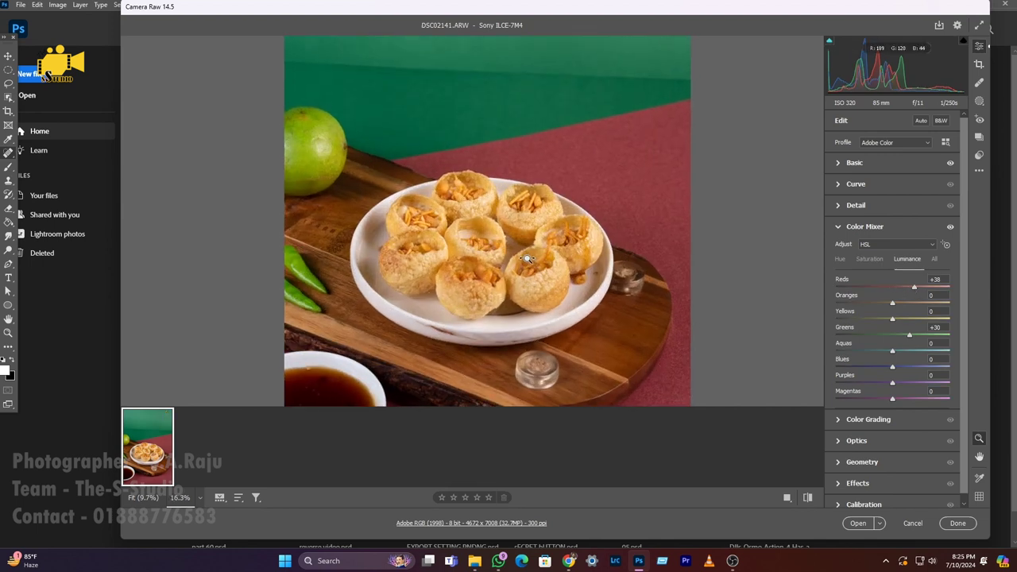
{"action": "scroll", "coordinate": [508, 269], "scroll_direction": "down", "scroll_amount": 4}
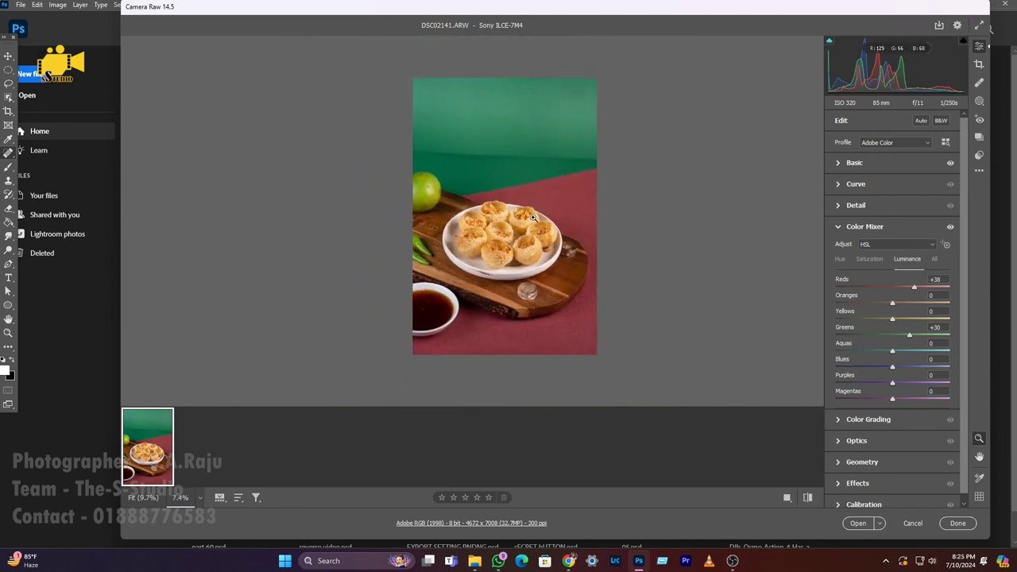
{"action": "scroll", "coordinate": [569, 208], "scroll_direction": "up", "scroll_amount": 10}
{"action": "left_click", "coordinate": [852, 209]}
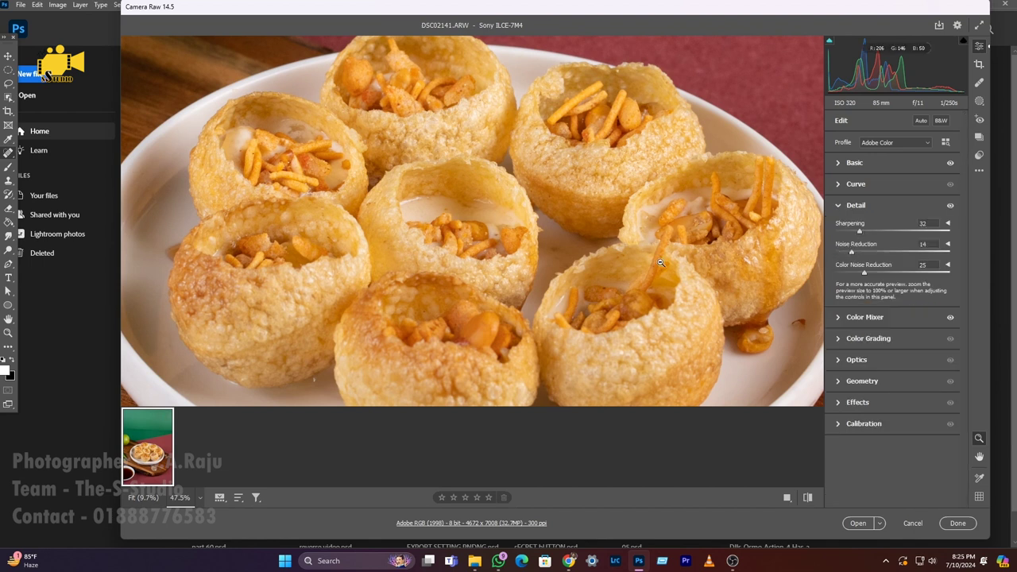
{"action": "scroll", "coordinate": [721, 328], "scroll_direction": "down", "scroll_amount": 10}
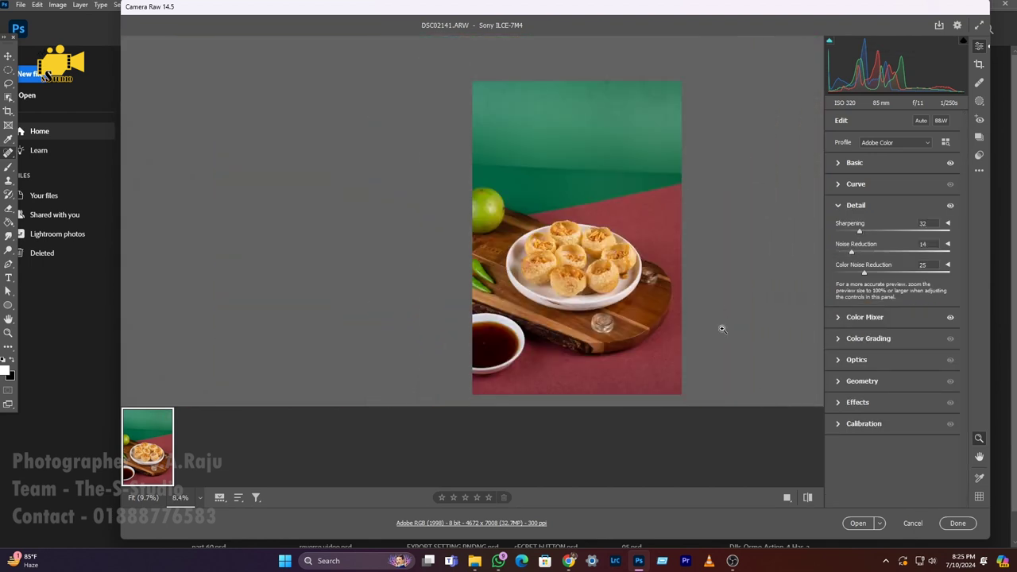
Open the developed raw photo in Photoshop and duplicate the background layer.
{"action": "left_click", "coordinate": [859, 523]}
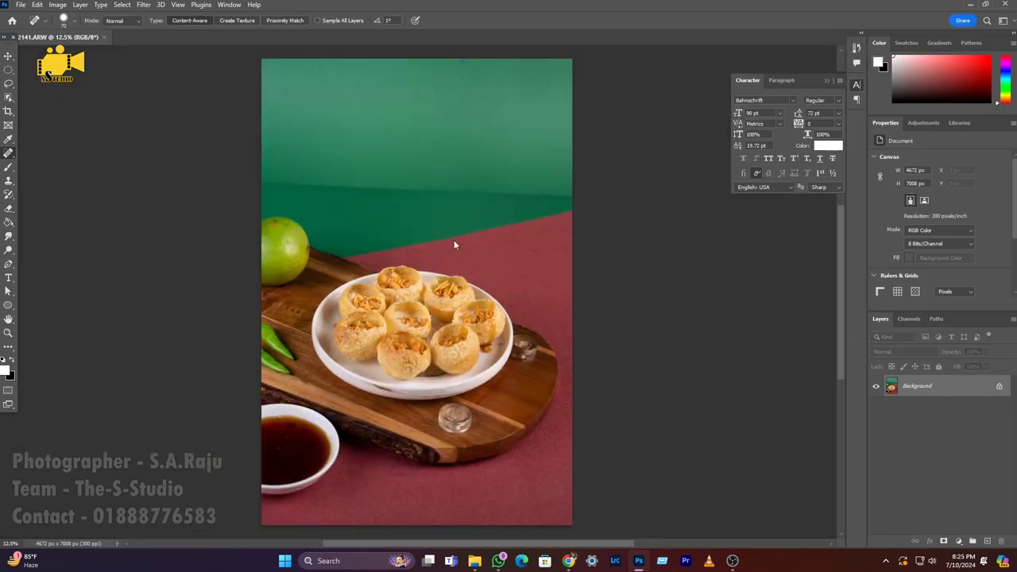
{"action": "scroll", "coordinate": [399, 357], "scroll_direction": "down", "scroll_amount": 2}
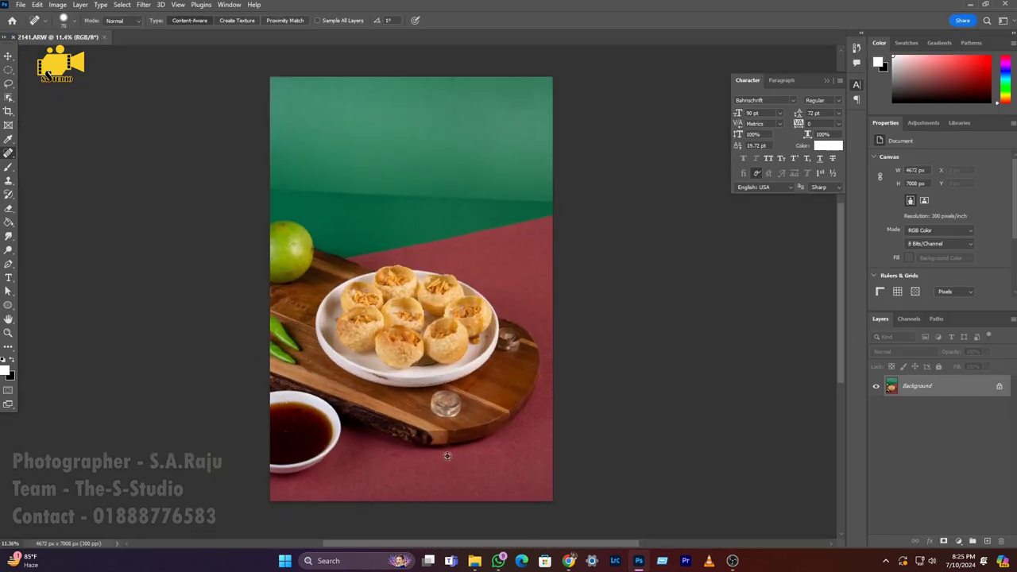
{"action": "scroll", "coordinate": [435, 269], "scroll_direction": "up", "scroll_amount": 5}
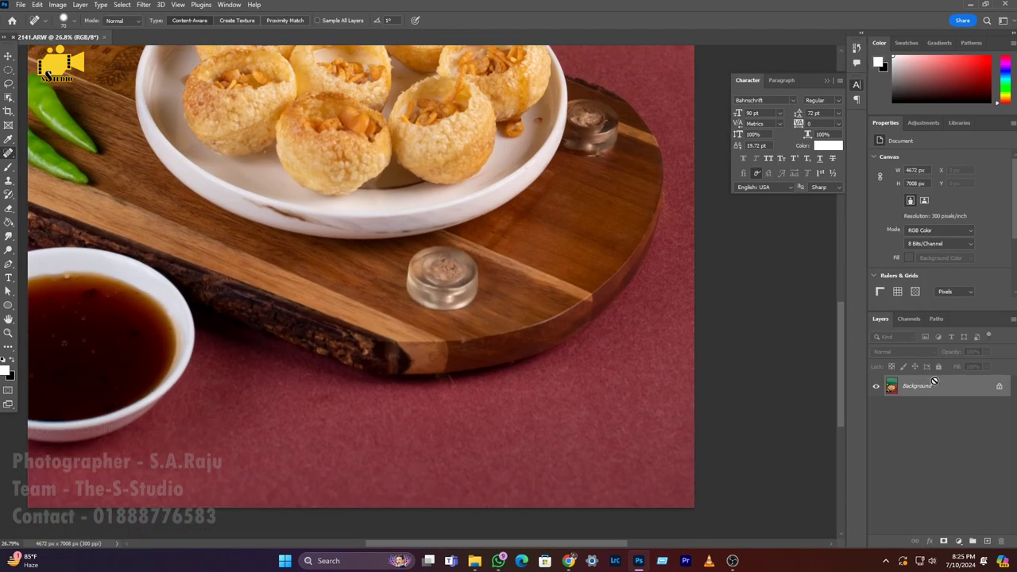
{"action": "key", "text": "ctrl+j"}
Remove the clear round support in front of the plate with the Patch tool, replacing it with nearby wood grain.
{"action": "right_click", "coordinate": [9, 153]}
{"action": "left_click", "coordinate": [55, 179]}
{"action": "scroll", "coordinate": [370, 290], "scroll_direction": "up", "scroll_amount": 2}
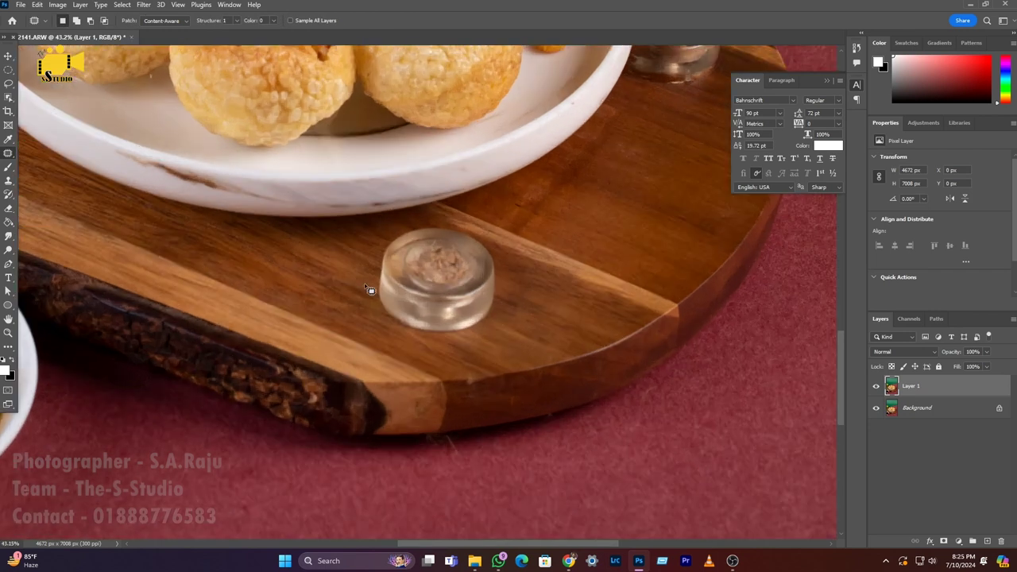
{"action": "left_click_drag", "start_coordinate": [402, 236], "coordinate": [400, 231]}
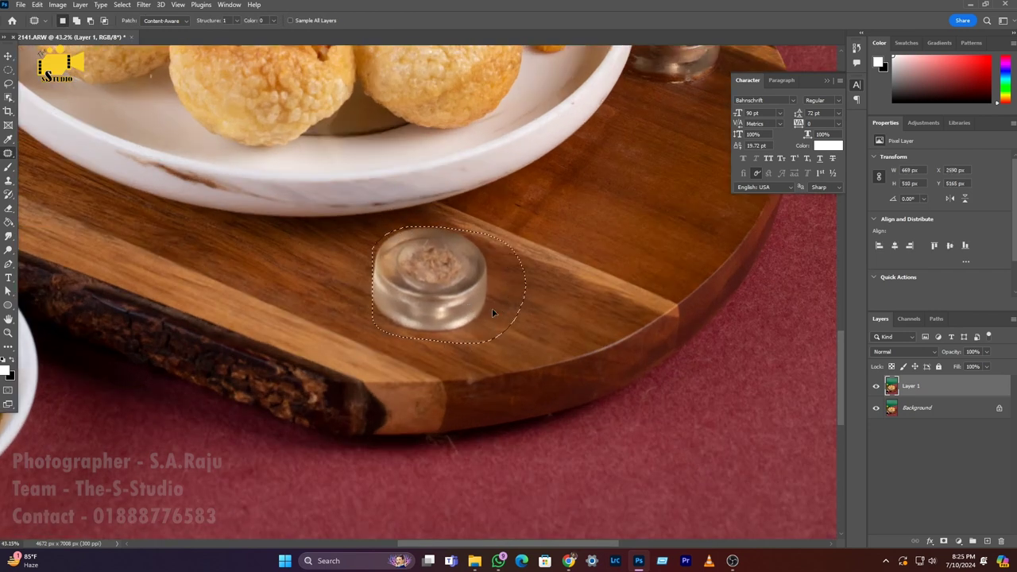
{"action": "left_click_drag", "start_coordinate": [441, 286], "coordinate": [549, 326]}
{"action": "key", "text": "ctrl+d"}
{"action": "scroll", "coordinate": [467, 311], "scroll_direction": "down", "scroll_amount": 5}
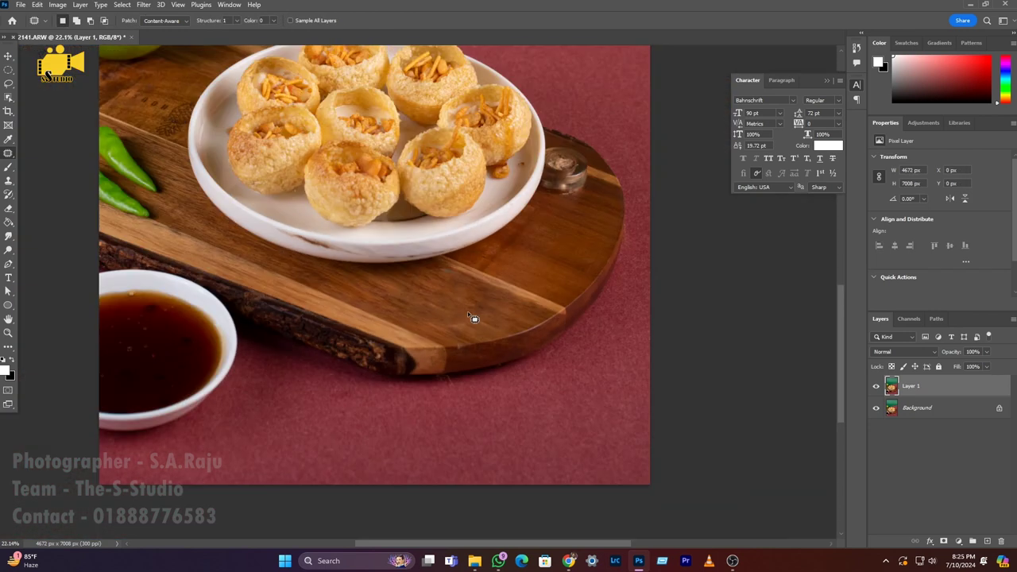
Patch the leftover smudges on the wooden board in front of the plate with clean wood texture.
{"action": "scroll", "coordinate": [450, 274], "scroll_direction": "up", "scroll_amount": 6}
{"action": "left_click_drag", "start_coordinate": [446, 230], "coordinate": [434, 252]}
{"action": "left_click_drag", "start_coordinate": [456, 243], "coordinate": [544, 280]}
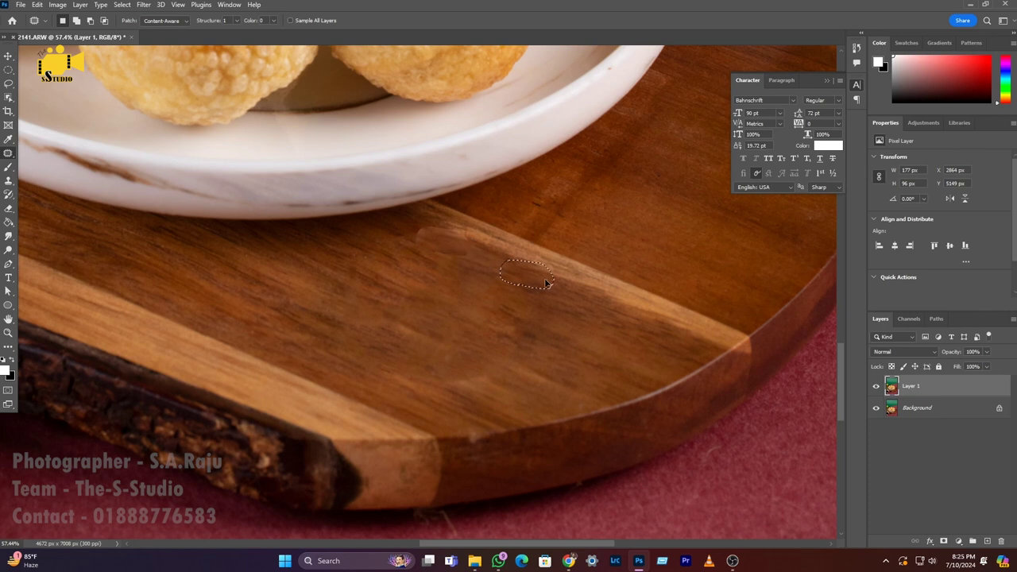
{"action": "key", "text": "ctrl+d"}
{"action": "left_click_drag", "start_coordinate": [508, 365], "coordinate": [446, 384]}
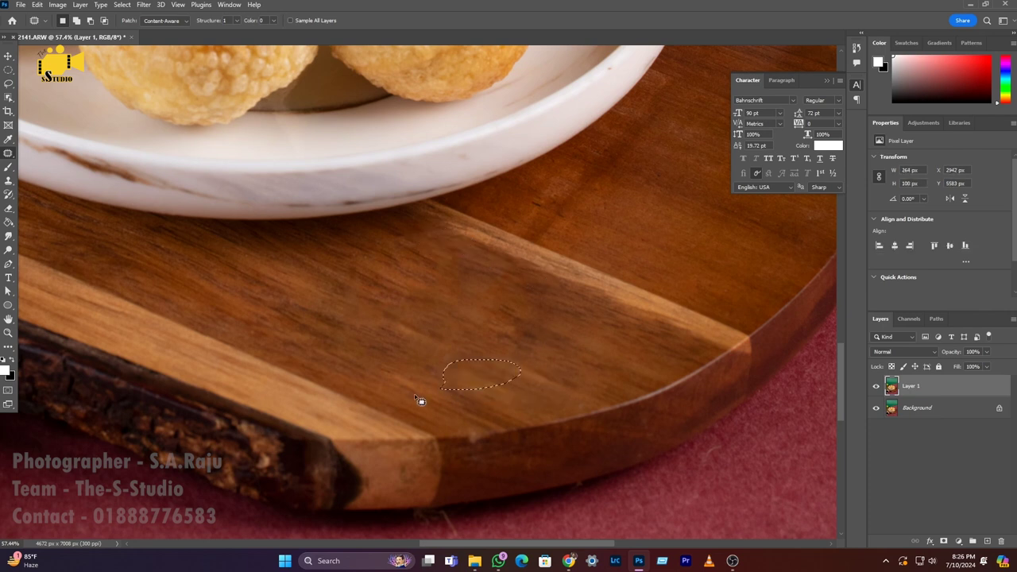
{"action": "scroll", "coordinate": [502, 367], "scroll_direction": "down", "scroll_amount": 5}
Trace a closed Pen path around the second clear support beside the plate, following the plate's rim on the inner side.
{"action": "scroll", "coordinate": [492, 322], "scroll_direction": "up", "scroll_amount": 6}
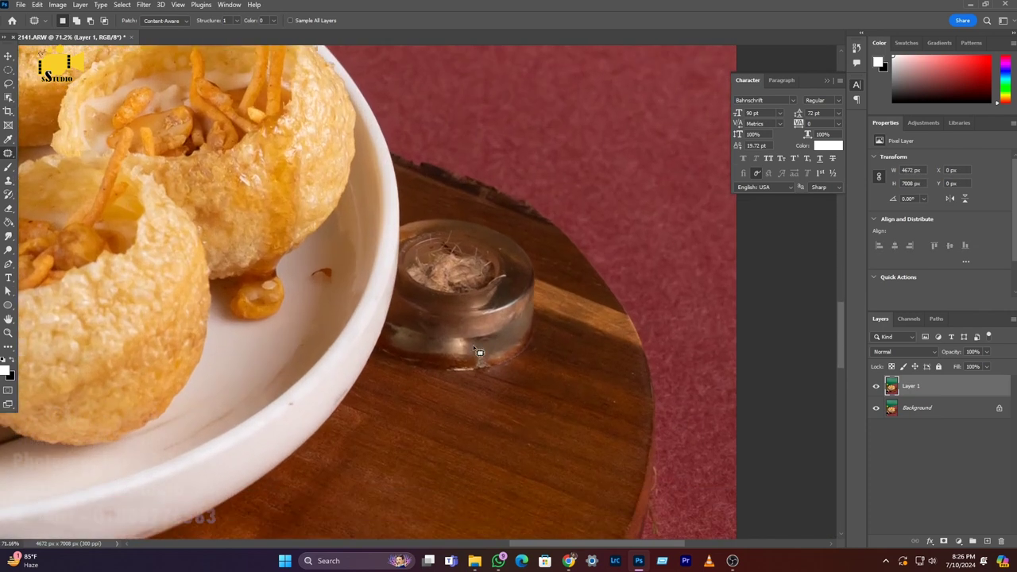
{"action": "right_click", "coordinate": [8, 152]}
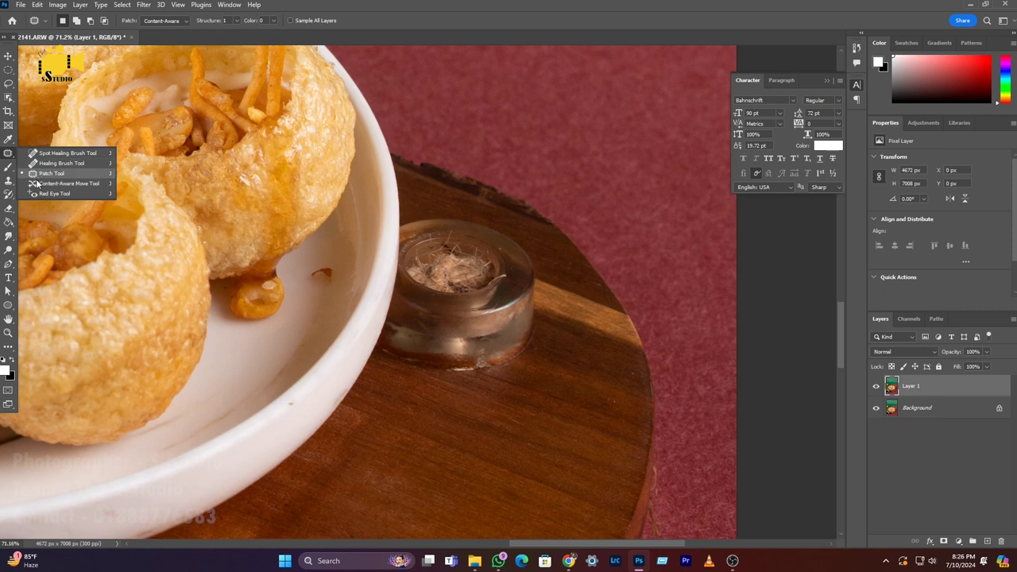
{"action": "left_click", "coordinate": [8, 265]}
{"action": "scroll", "coordinate": [355, 386], "scroll_direction": "up", "scroll_amount": 3}
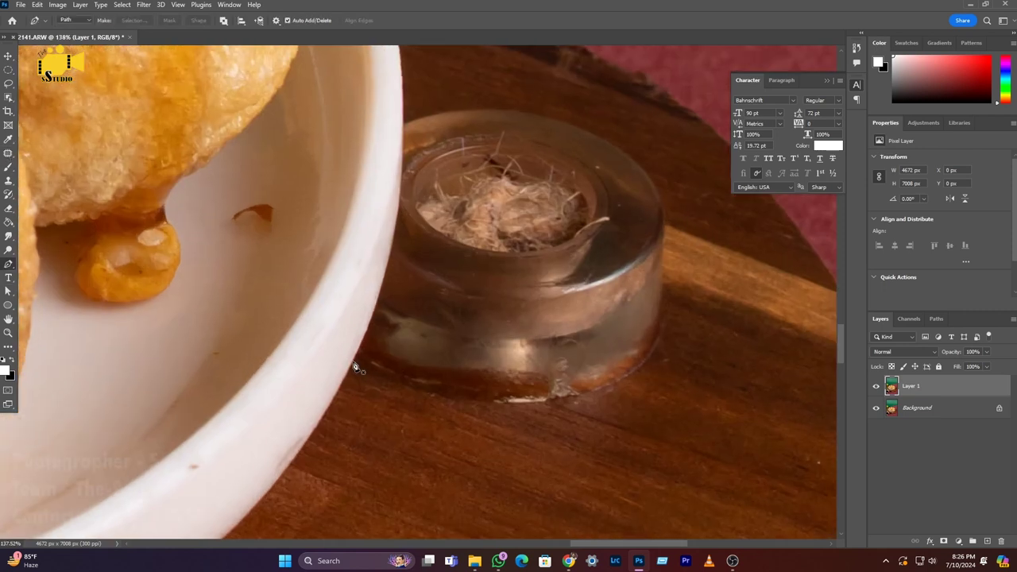
{"action": "left_click", "coordinate": [349, 376]}
{"action": "scroll", "coordinate": [351, 337], "scroll_direction": "up", "scroll_amount": 5}
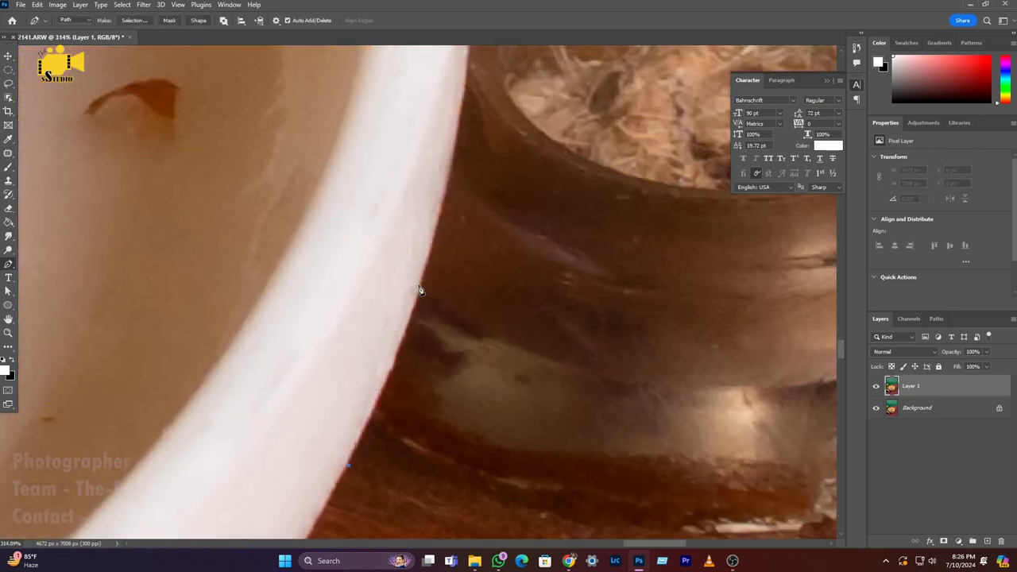
{"action": "left_click_drag", "start_coordinate": [420, 284], "coordinate": [440, 220]}
{"action": "scroll", "coordinate": [423, 290], "scroll_direction": "up", "scroll_amount": 3}
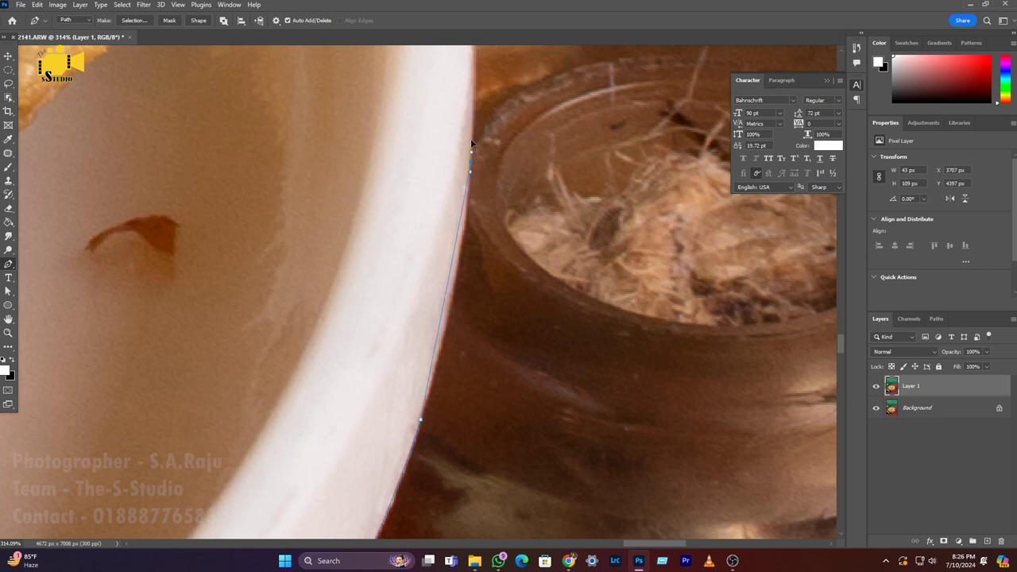
{"action": "left_click_drag", "start_coordinate": [465, 263], "coordinate": [469, 161]}
{"action": "scroll", "coordinate": [465, 213], "scroll_direction": "up", "scroll_amount": 4}
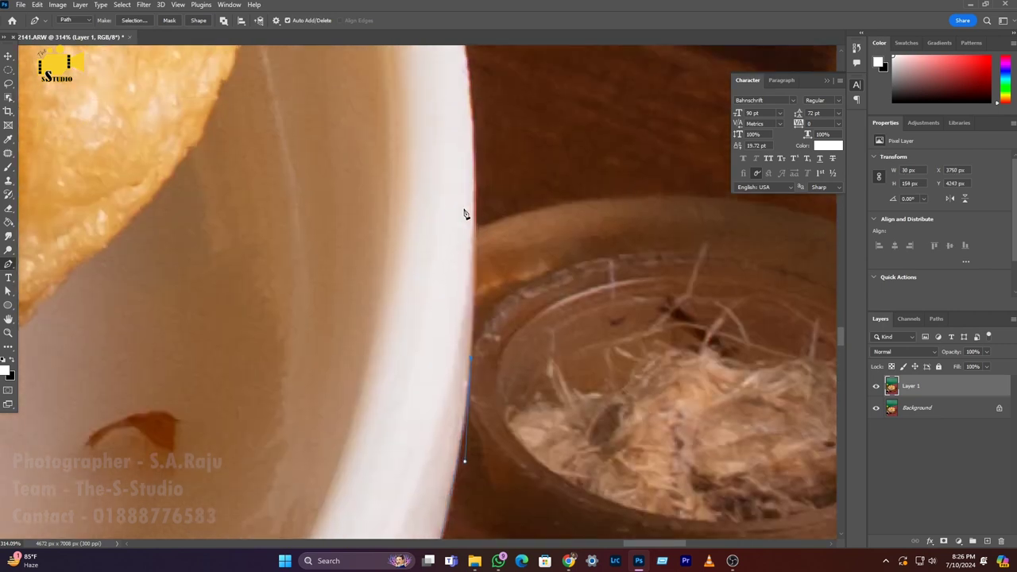
{"action": "scroll", "coordinate": [526, 156], "scroll_direction": "down", "scroll_amount": 9}
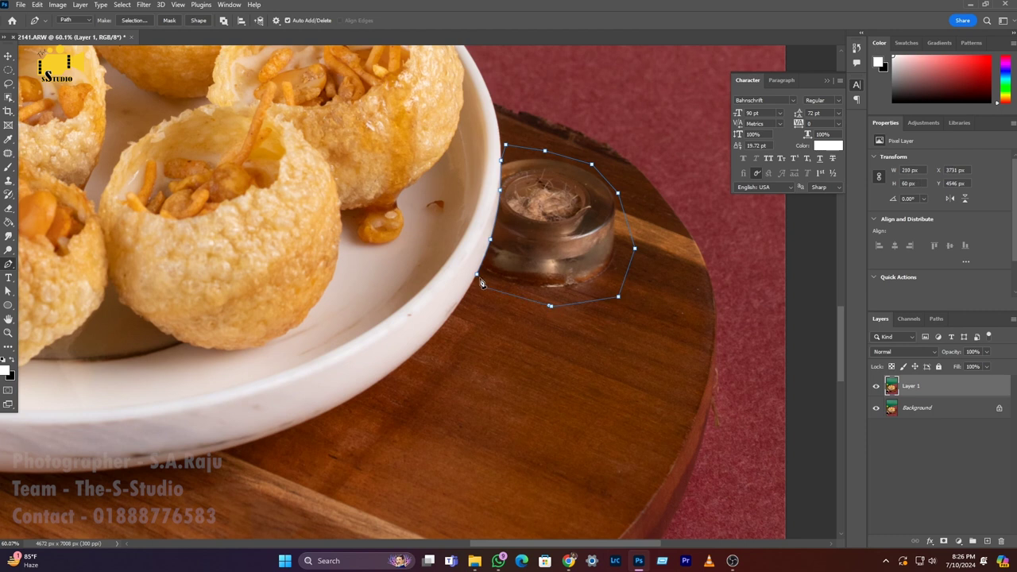
Convert the path around the second clear support into a selection.
{"action": "right_click", "coordinate": [531, 241]}
{"action": "left_click", "coordinate": [532, 280]}
{"action": "left_click", "coordinate": [560, 143]}
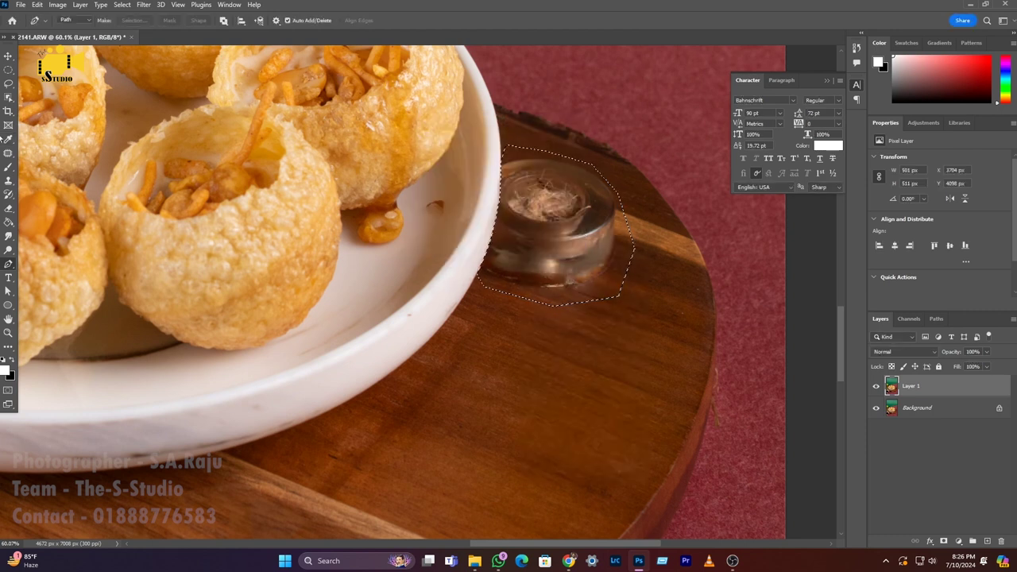
Remove the second clear support inside the selection using the Healing Brush at size 140 with wood sampled nearby, and clear the selection.
{"action": "left_click", "coordinate": [8, 154]}
{"action": "left_click", "coordinate": [61, 162]}
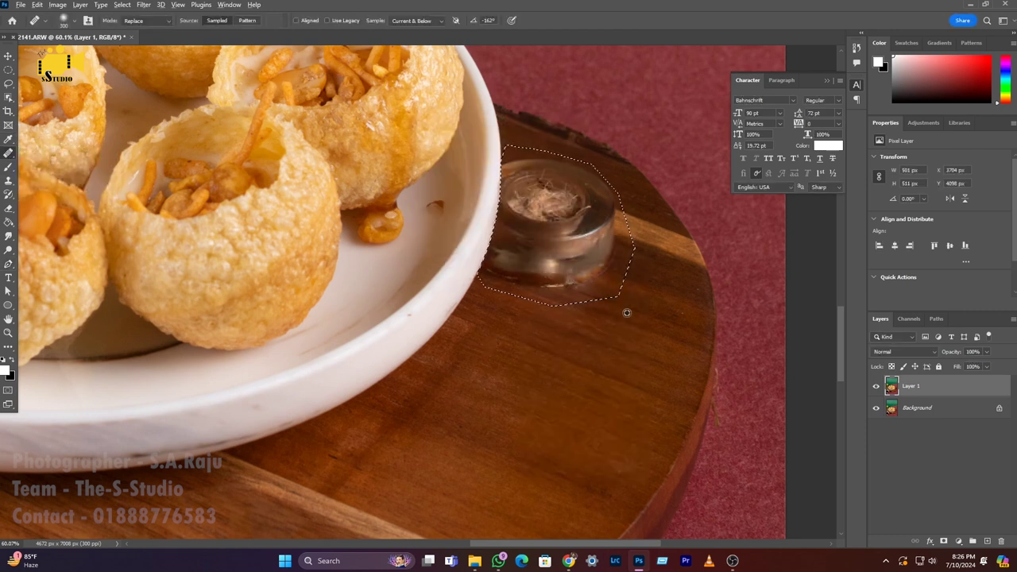
{"action": "left_click", "coordinate": [694, 310], "text": "alt"}
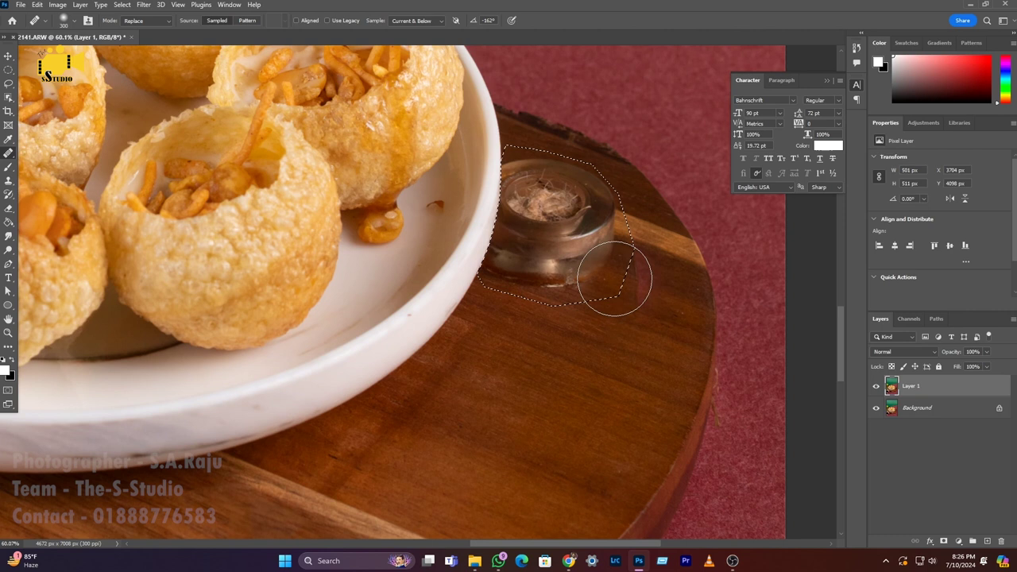
{"action": "right_click", "coordinate": [669, 304]}
{"action": "key", "text": "Return"}
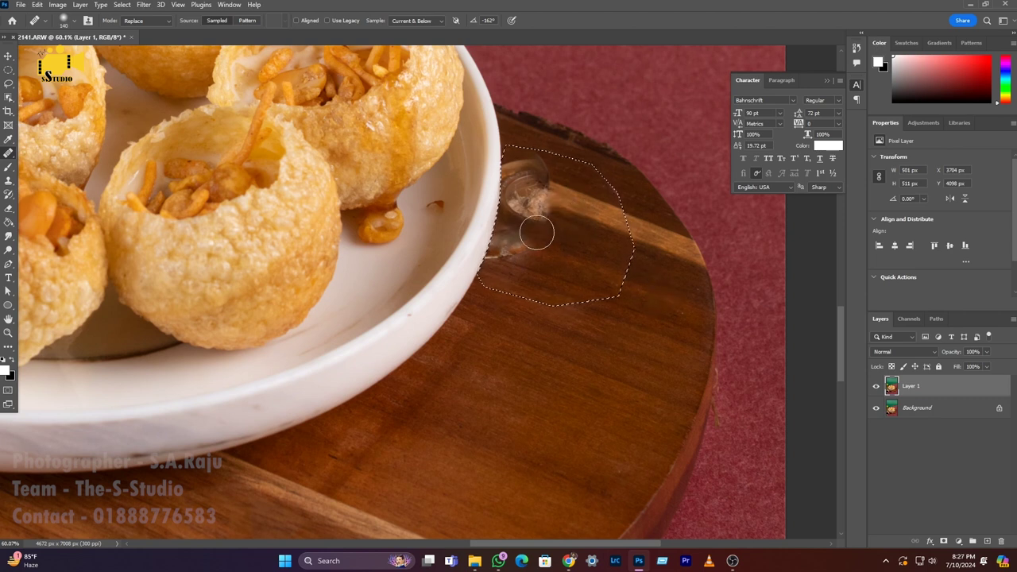
{"action": "key", "text": "ctrl+z"}
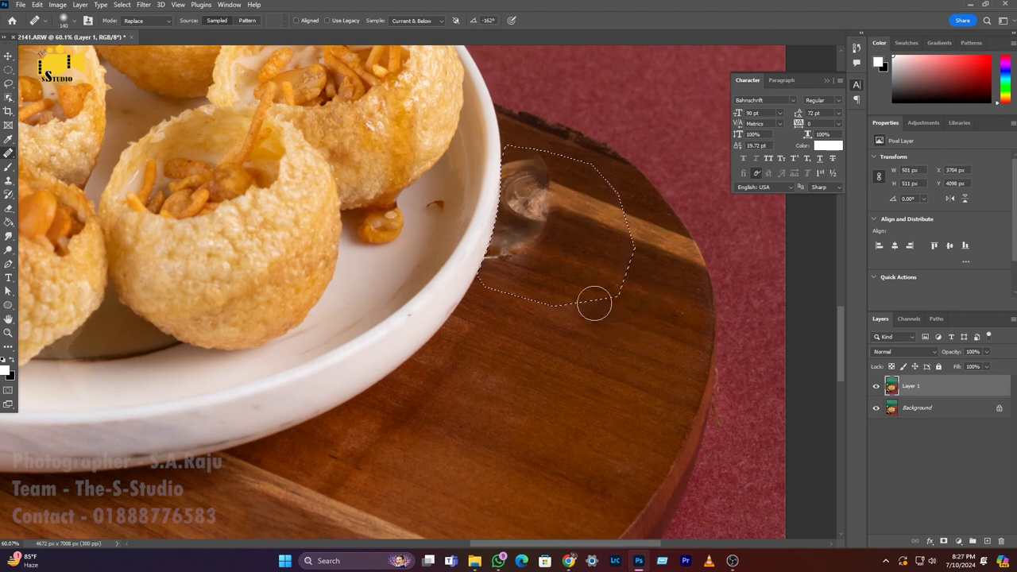
{"action": "left_click_drag", "start_coordinate": [545, 229], "coordinate": [542, 191]}
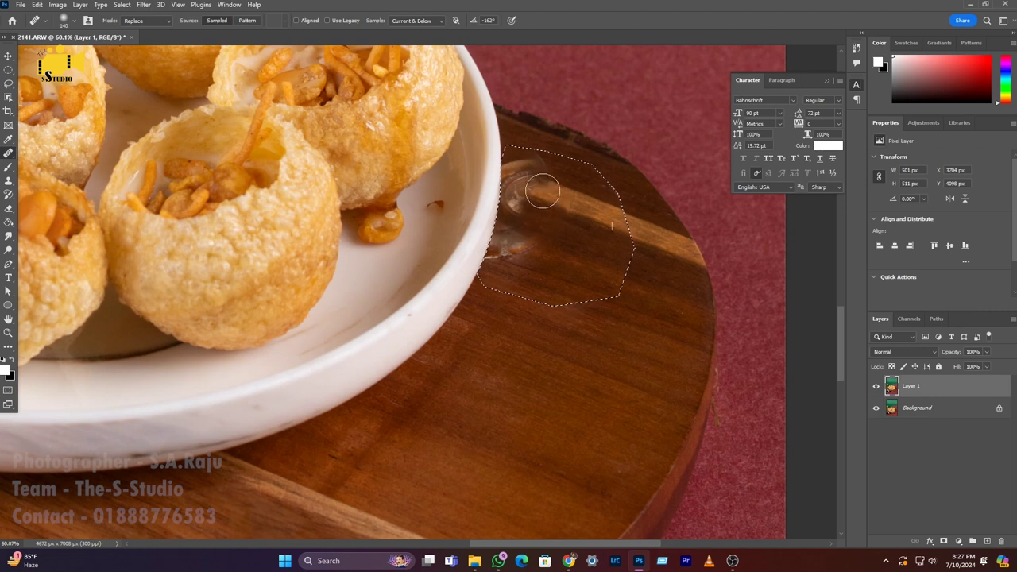
{"action": "left_click_drag", "start_coordinate": [529, 261], "coordinate": [549, 250]}
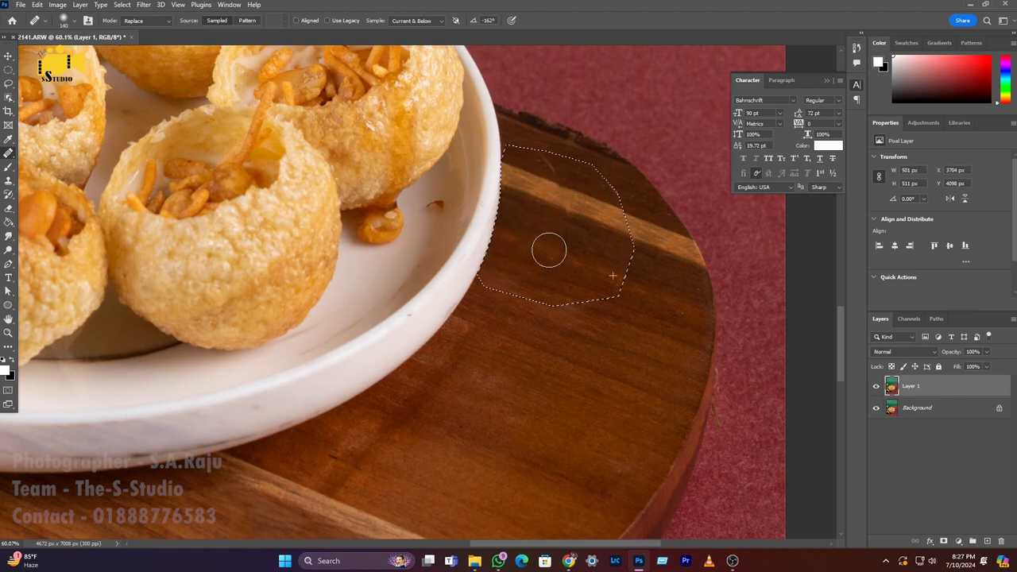
{"action": "scroll", "coordinate": [584, 252], "scroll_direction": "up", "scroll_amount": 3}
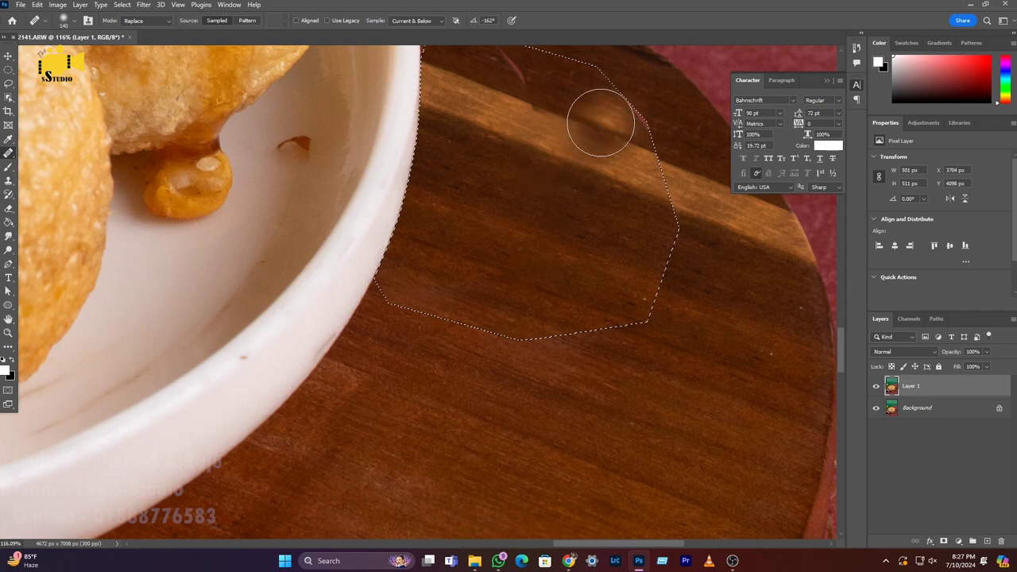
{"action": "scroll", "coordinate": [528, 102], "scroll_direction": "up", "scroll_amount": 2}
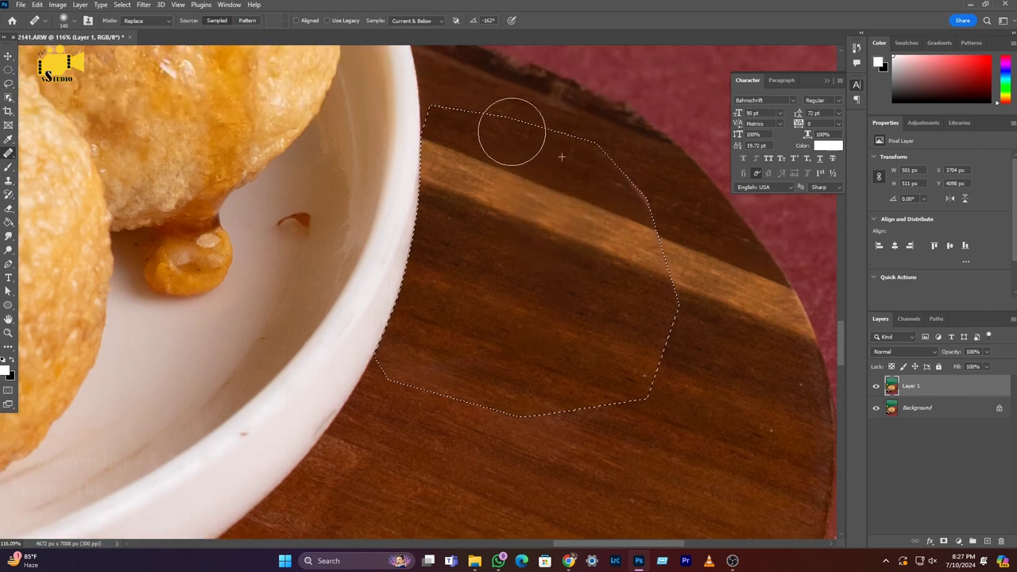
{"action": "scroll", "coordinate": [620, 297], "scroll_direction": "down", "scroll_amount": 3}
{"action": "key", "text": "ctrl+d"}
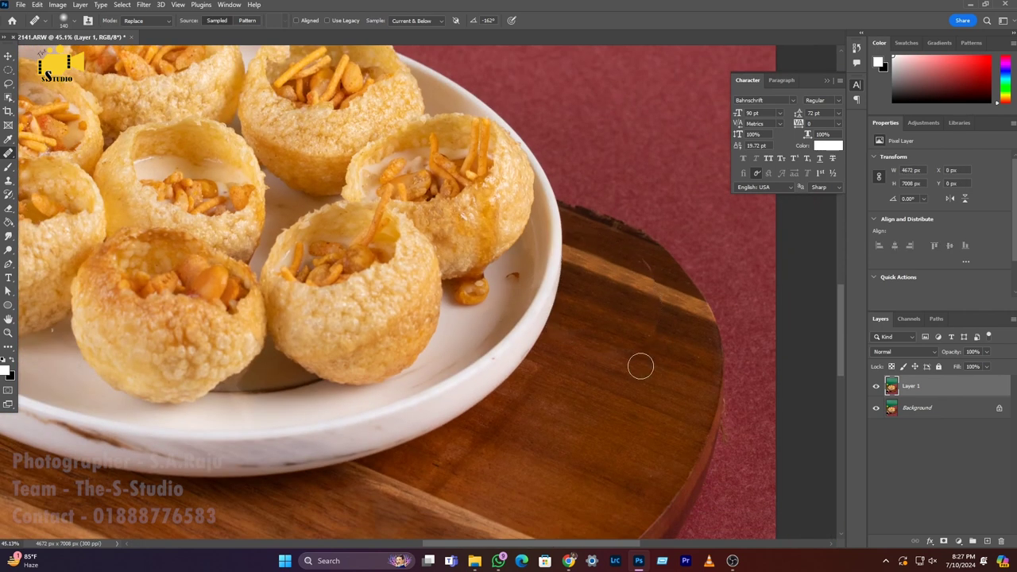
Patch the thin red scratch on the dark wood above the light stripe with clean wood grain, and deselect.
{"action": "scroll", "coordinate": [659, 361], "scroll_direction": "up", "scroll_amount": 2}
{"action": "scroll", "coordinate": [655, 275], "scroll_direction": "up", "scroll_amount": 2}
{"action": "right_click", "coordinate": [8, 153]}
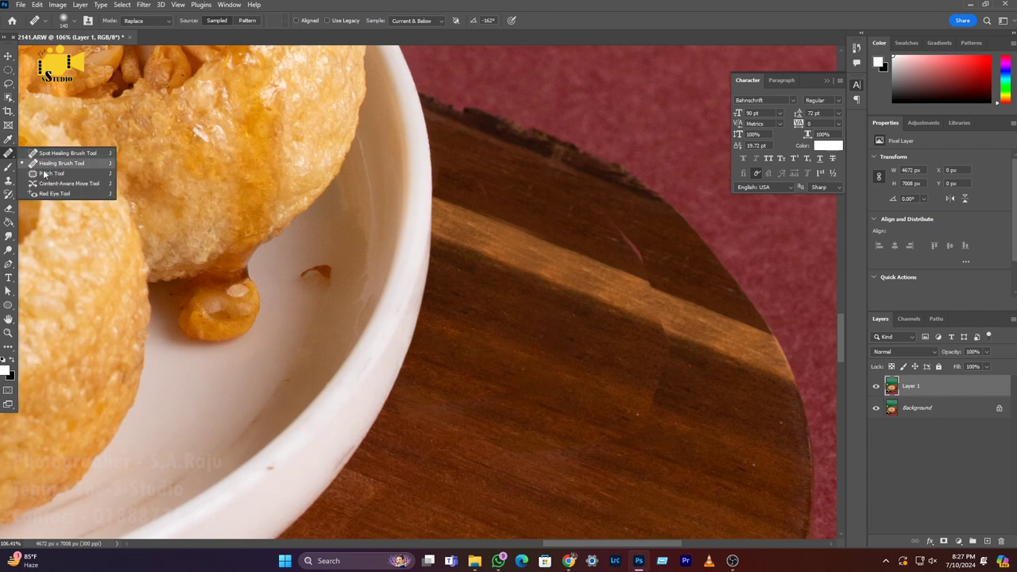
{"action": "left_click", "coordinate": [60, 181]}
{"action": "left_click_drag", "start_coordinate": [658, 274], "coordinate": [584, 205]}
{"action": "left_click_drag", "start_coordinate": [626, 241], "coordinate": [656, 250]}
{"action": "key", "text": "ctrl+d"}
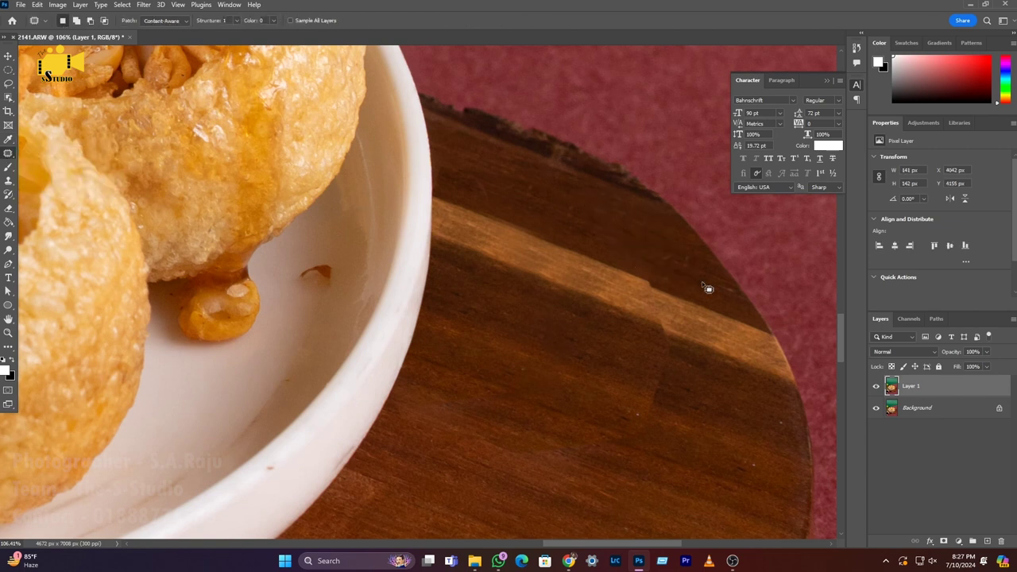
Patch the uneven shadow edge just below the light wood stripe with adjacent wood texture, and deselect.
{"action": "mouse_move", "coordinate": [656, 324]}
{"action": "left_mouse_down"}
{"action": "mouse_move", "coordinate": [646, 435]}
{"action": "mouse_move", "coordinate": [645, 335]}
{"action": "left_mouse_up"}
{"action": "left_click_drag", "start_coordinate": [651, 344], "coordinate": [687, 353]}
{"action": "key", "text": "ctrl+d"}
{"action": "scroll", "coordinate": [678, 338], "scroll_direction": "down", "scroll_amount": 3}
{"action": "scroll", "coordinate": [679, 344], "scroll_direction": "up", "scroll_amount": 2}
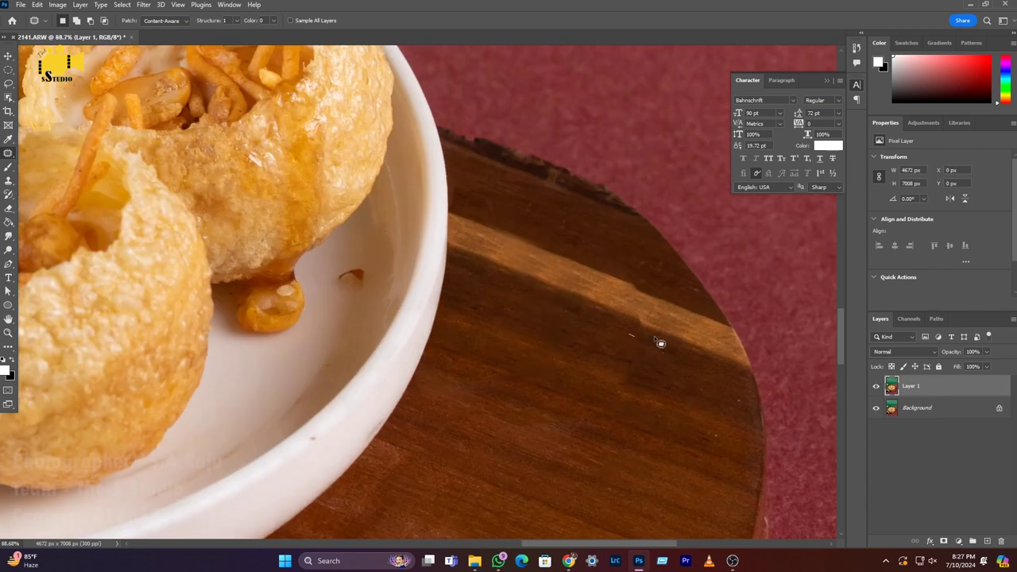
{"action": "key", "text": "ctrl+d"}
Blend the lower edge of the light wood stripe with the Healing Brush, sampling from the stripe and its shadow edge.
{"action": "right_click", "coordinate": [6, 154]}
{"action": "left_click", "coordinate": [52, 169]}
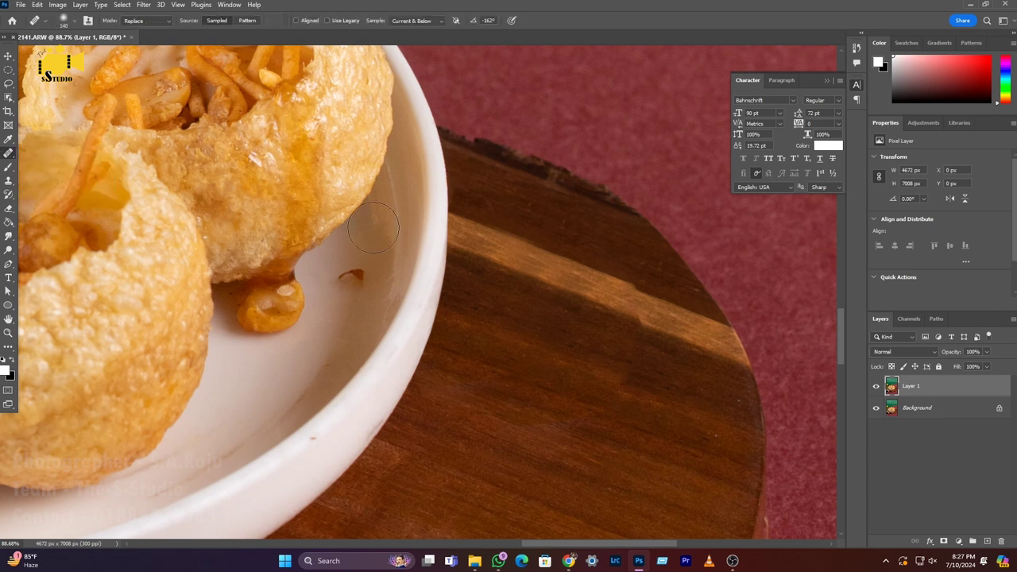
{"action": "left_click", "coordinate": [611, 277], "text": "alt"}
{"action": "left_click_drag", "start_coordinate": [608, 337], "coordinate": [628, 329]}
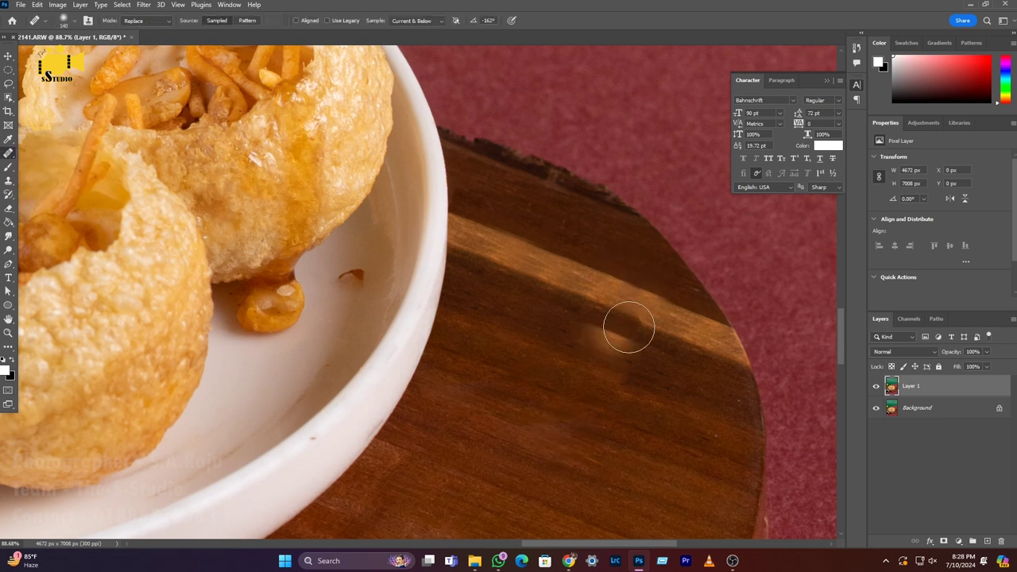
{"action": "left_click", "coordinate": [683, 338], "text": "alt"}
{"action": "left_click", "coordinate": [627, 316]}
{"action": "left_click", "coordinate": [442, 433]}
{"action": "scroll", "coordinate": [458, 381], "scroll_direction": "down", "scroll_amount": 5}
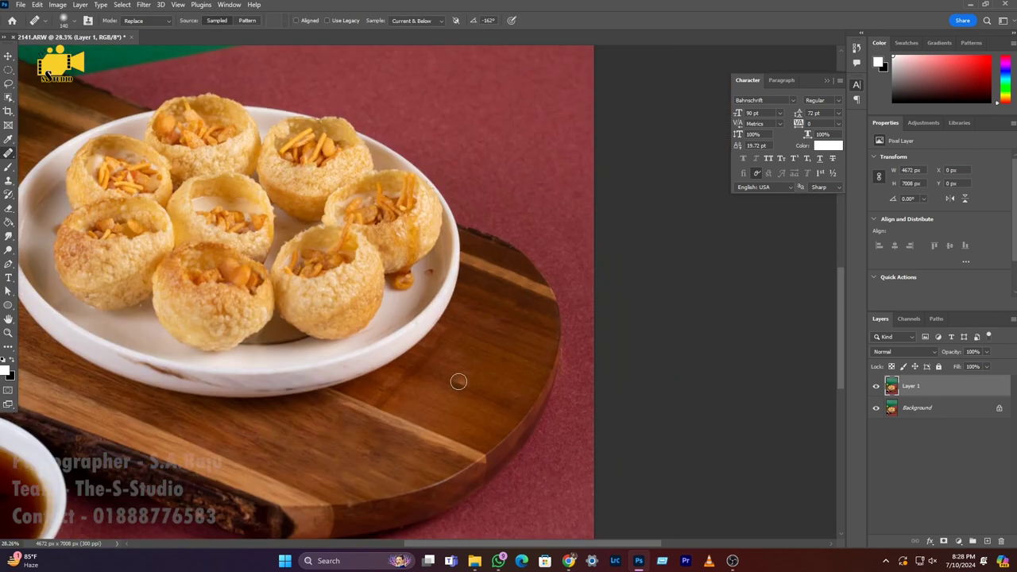
Touch up the light stripe near the board's rim with further healing from freshly sampled wood.
{"action": "scroll", "coordinate": [477, 312], "scroll_direction": "up", "scroll_amount": 4}
{"action": "left_click", "coordinate": [565, 232], "text": "alt"}
{"action": "scroll", "coordinate": [518, 213], "scroll_direction": "up", "scroll_amount": 4}
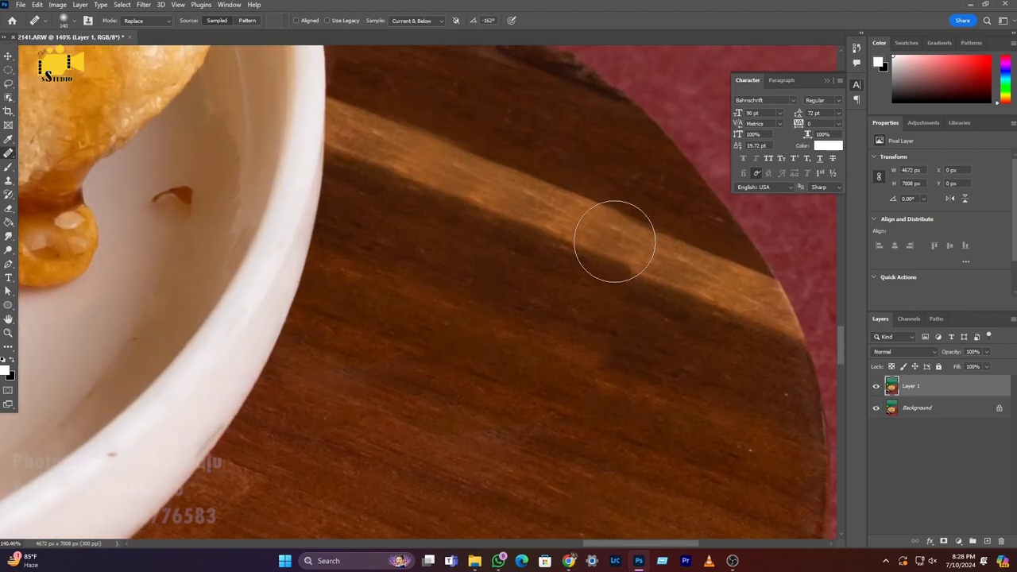
{"action": "left_click", "coordinate": [696, 302]}
{"action": "left_click", "coordinate": [704, 289], "text": "alt"}
{"action": "scroll", "coordinate": [634, 259], "scroll_direction": "down", "scroll_amount": 12}
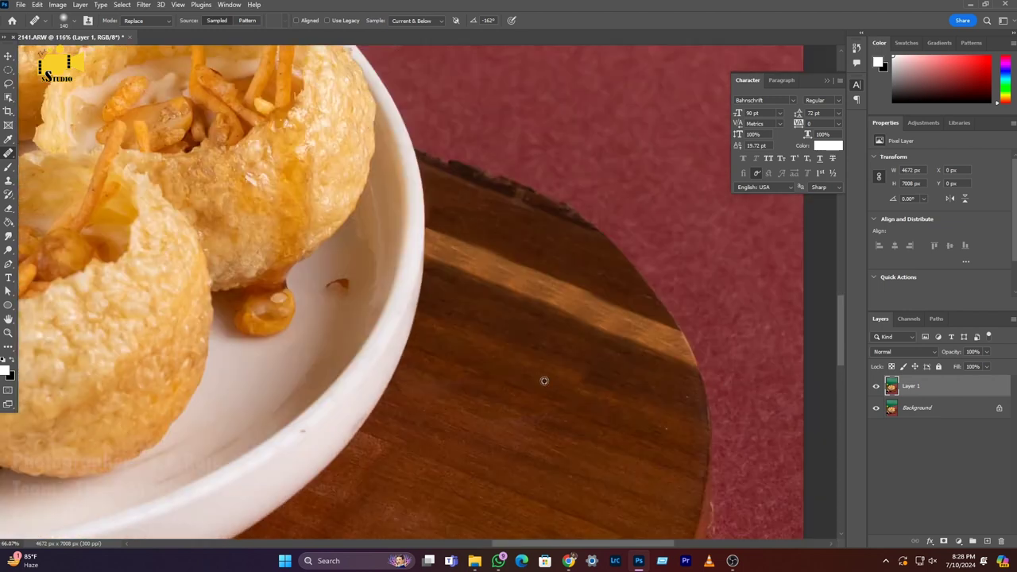
Remove the engraved lettering above the pineapple engraving by patching it with plain wood, and deselect.
{"action": "scroll", "coordinate": [340, 267], "scroll_direction": "up", "scroll_amount": 8}
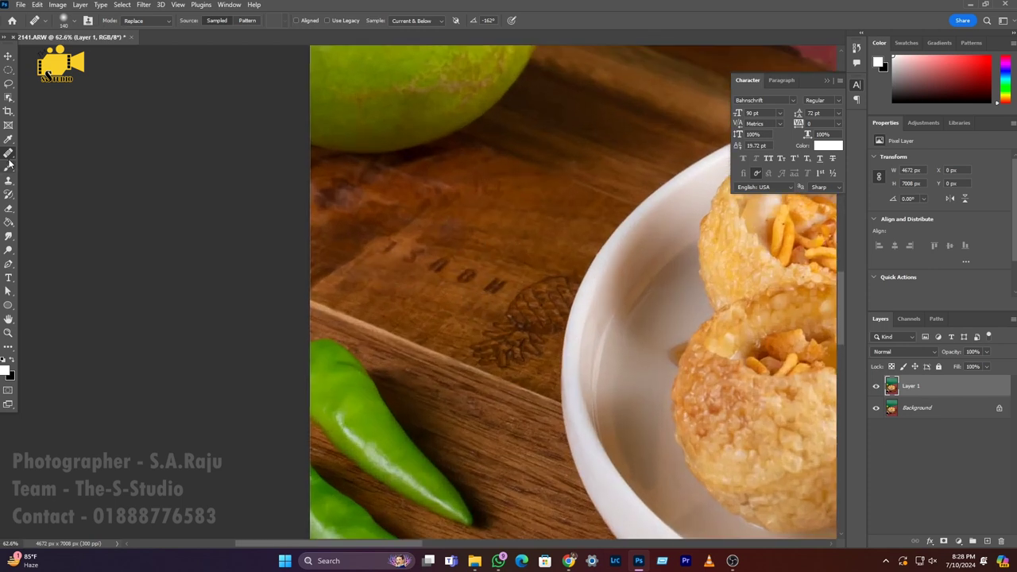
{"action": "right_click", "coordinate": [8, 154]}
{"action": "left_click", "coordinate": [48, 180]}
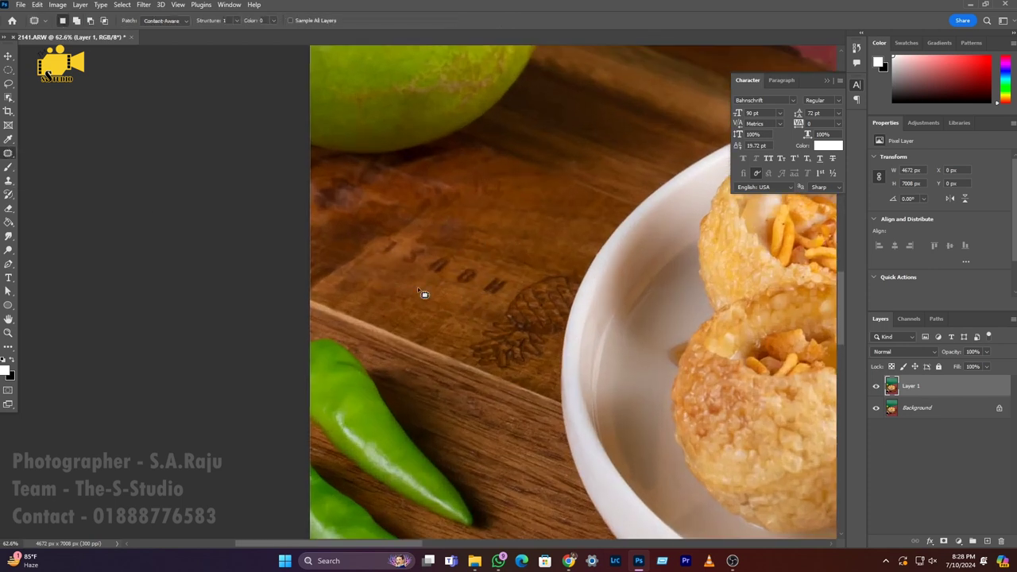
{"action": "left_click_drag", "start_coordinate": [384, 250], "coordinate": [462, 229]}
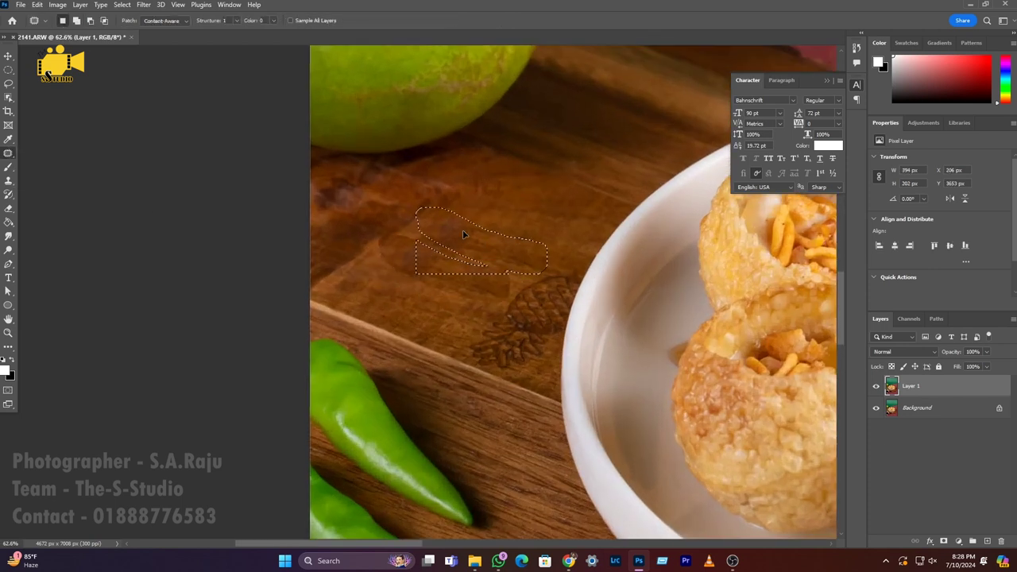
{"action": "key", "text": "ctrl+d"}
{"action": "scroll", "coordinate": [516, 270], "scroll_direction": "down", "scroll_amount": 2}
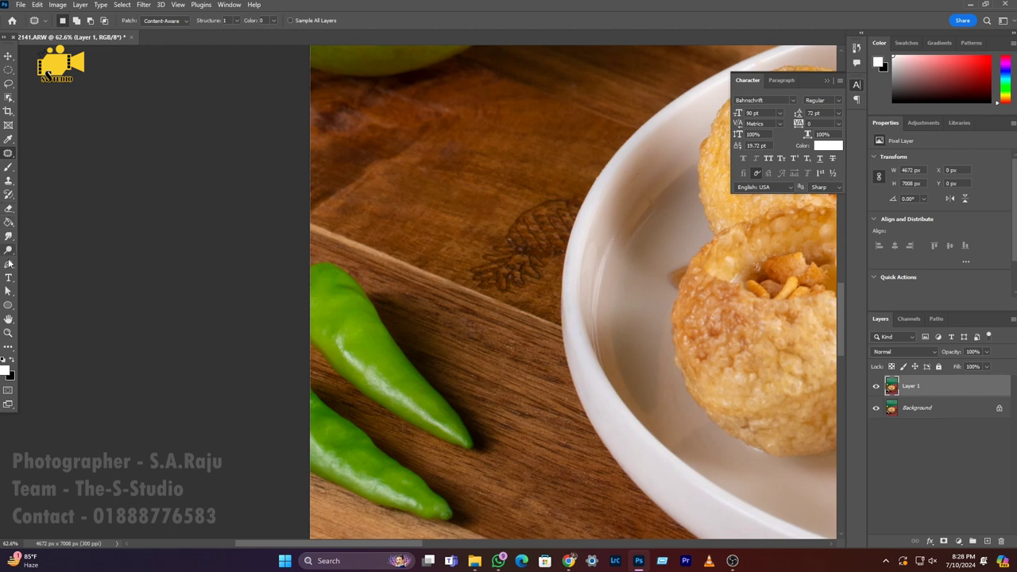
Start a Pen path beside the pineapple engraving, curving it upward along the outer rim of the plate.
{"action": "left_click", "coordinate": [9, 264]}
{"action": "scroll", "coordinate": [567, 342], "scroll_direction": "up", "scroll_amount": 2}
{"action": "left_click", "coordinate": [556, 319]}
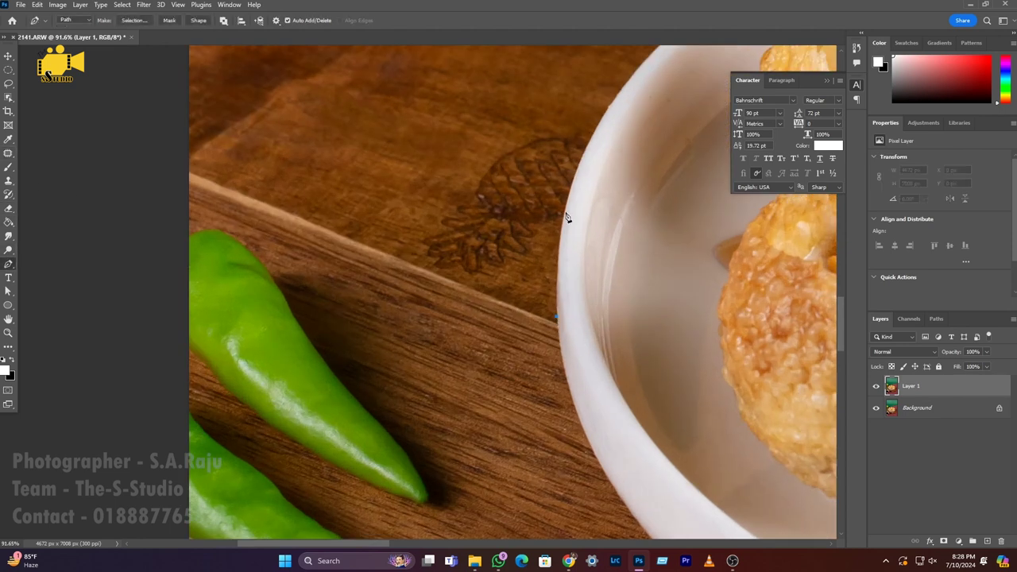
{"action": "scroll", "coordinate": [567, 220], "scroll_direction": "up", "scroll_amount": 1}
{"action": "scroll", "coordinate": [594, 268], "scroll_direction": "up", "scroll_amount": 2}
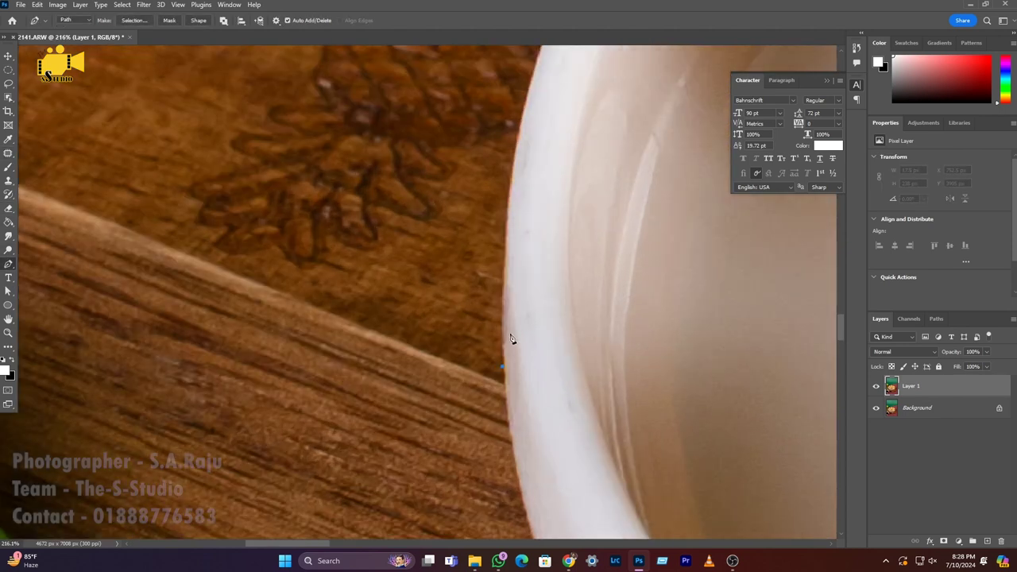
{"action": "scroll", "coordinate": [556, 318], "scroll_direction": "up", "scroll_amount": 2}
{"action": "left_click_drag", "start_coordinate": [532, 202], "coordinate": [602, 160]}
{"action": "left_click", "coordinate": [522, 232], "text": "alt"}
{"action": "scroll", "coordinate": [555, 252], "scroll_direction": "up", "scroll_amount": 2}
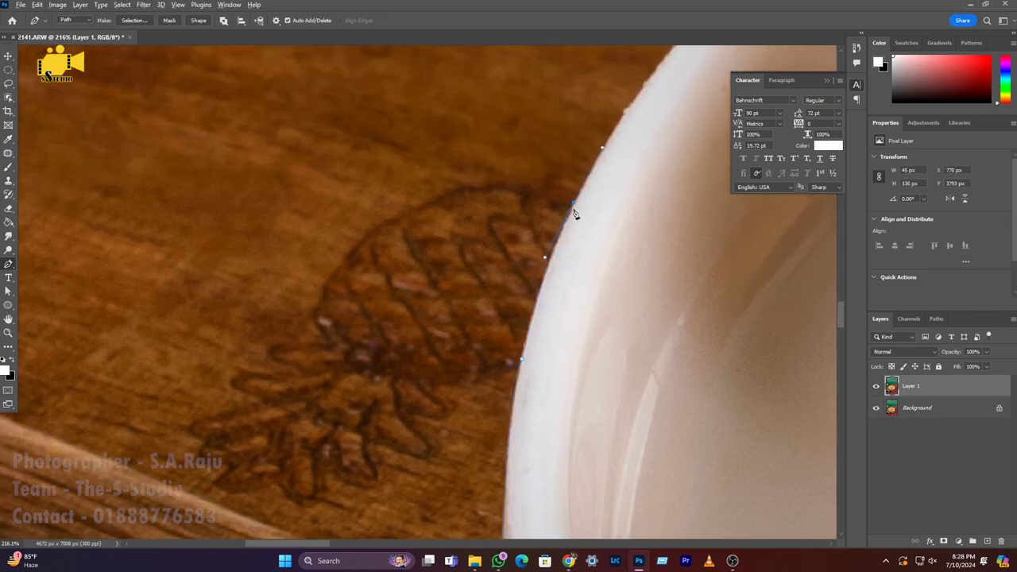
Continue the path around the outside of the pineapple engraving and bring it back to the plate rim.
{"action": "left_click", "coordinate": [458, 154]}
{"action": "left_click_drag", "start_coordinate": [353, 198], "coordinate": [336, 209]}
{"action": "left_click_drag", "start_coordinate": [204, 308], "coordinate": [204, 315]}
{"action": "scroll", "coordinate": [201, 315], "scroll_direction": "down", "scroll_amount": 1}
{"action": "left_click", "coordinate": [165, 357]}
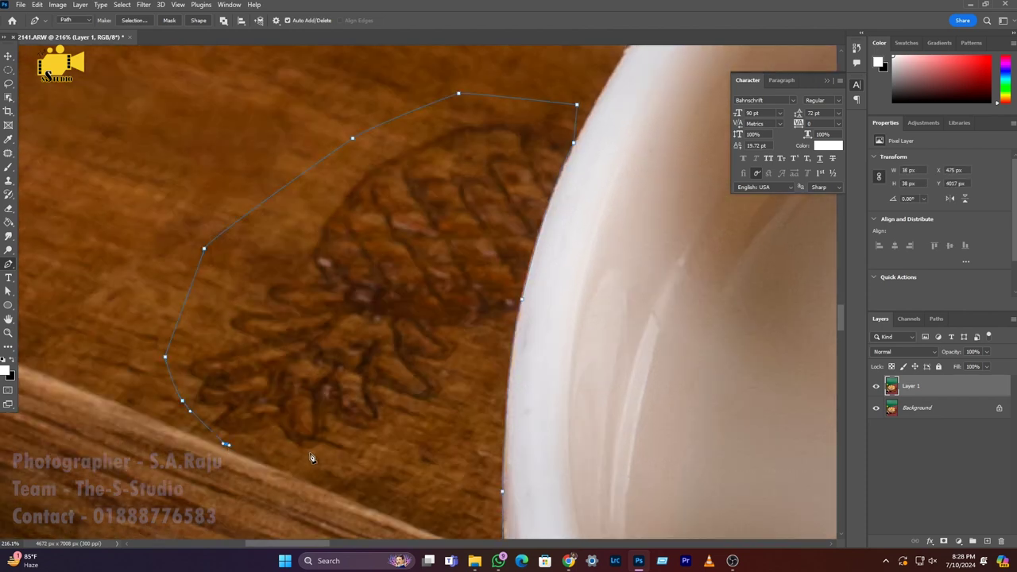
{"action": "scroll", "coordinate": [512, 379], "scroll_direction": "down", "scroll_amount": 2}
{"action": "left_click_drag", "start_coordinate": [460, 386], "coordinate": [493, 255]}
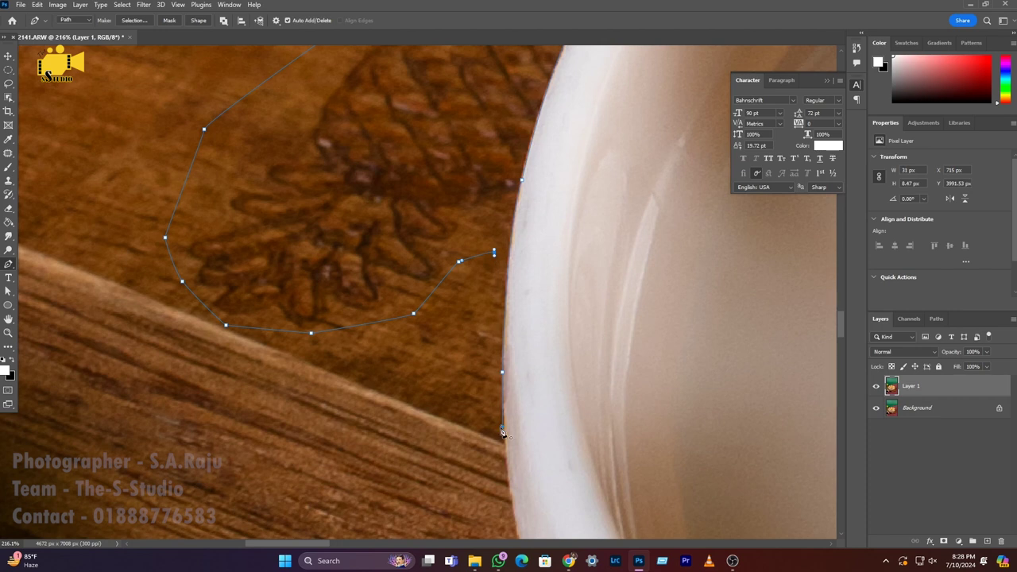
Reshape the lower end of the path with the Curvature Pen so it meets the plate rim just below the engraving.
{"action": "right_click", "coordinate": [8, 263]}
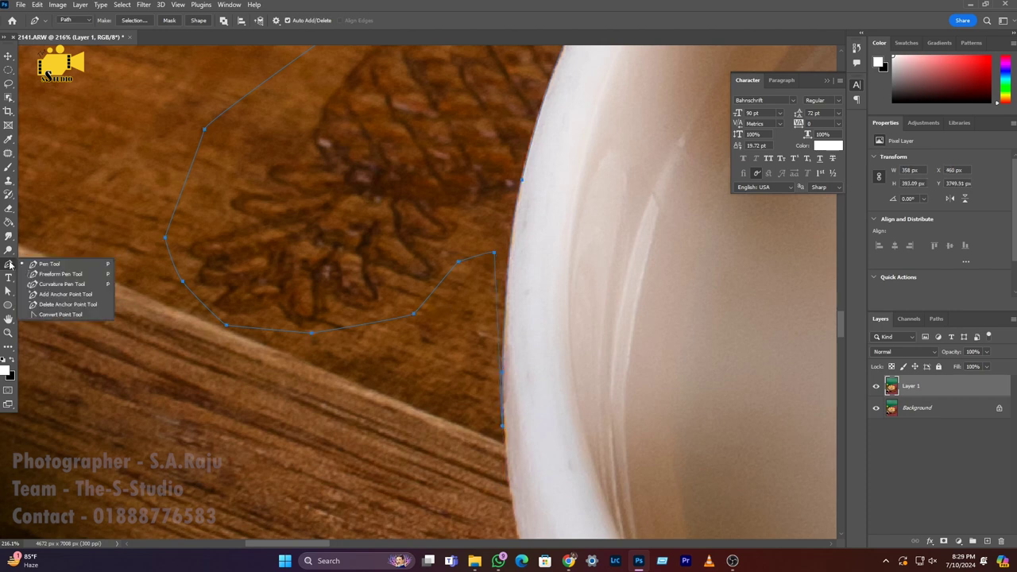
{"action": "left_click", "coordinate": [55, 274]}
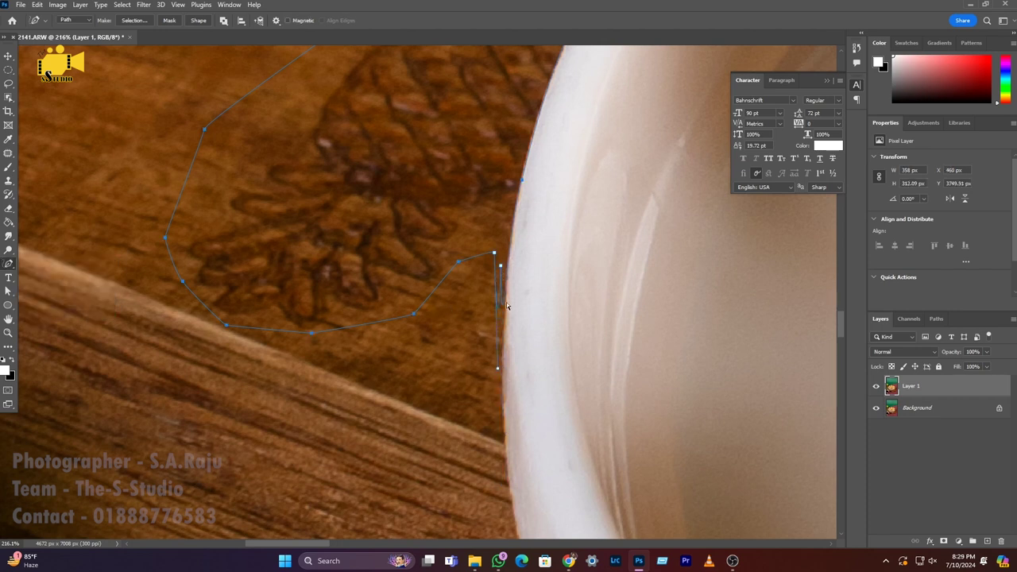
{"action": "right_click", "coordinate": [8, 263]}
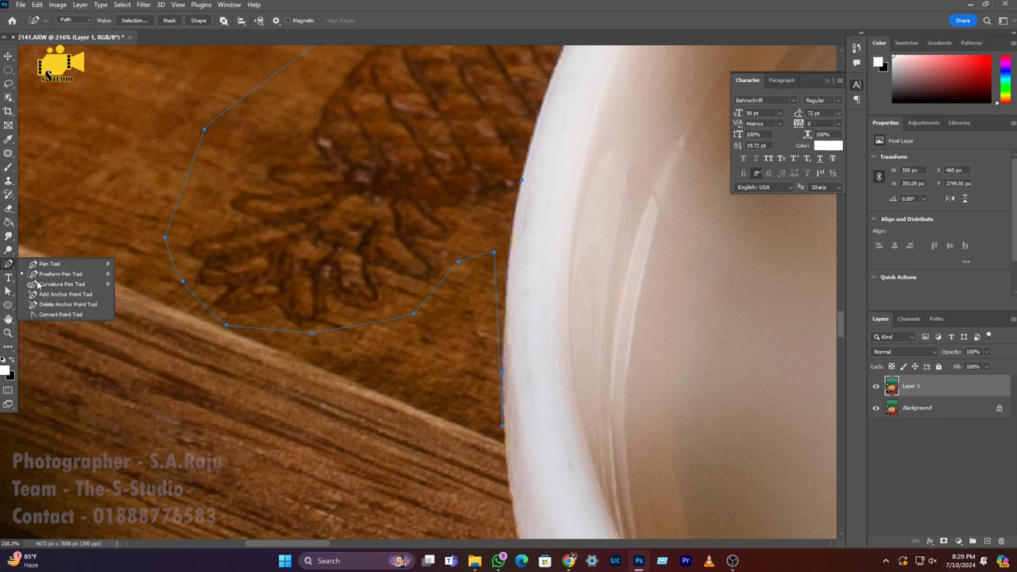
{"action": "left_click", "coordinate": [64, 292]}
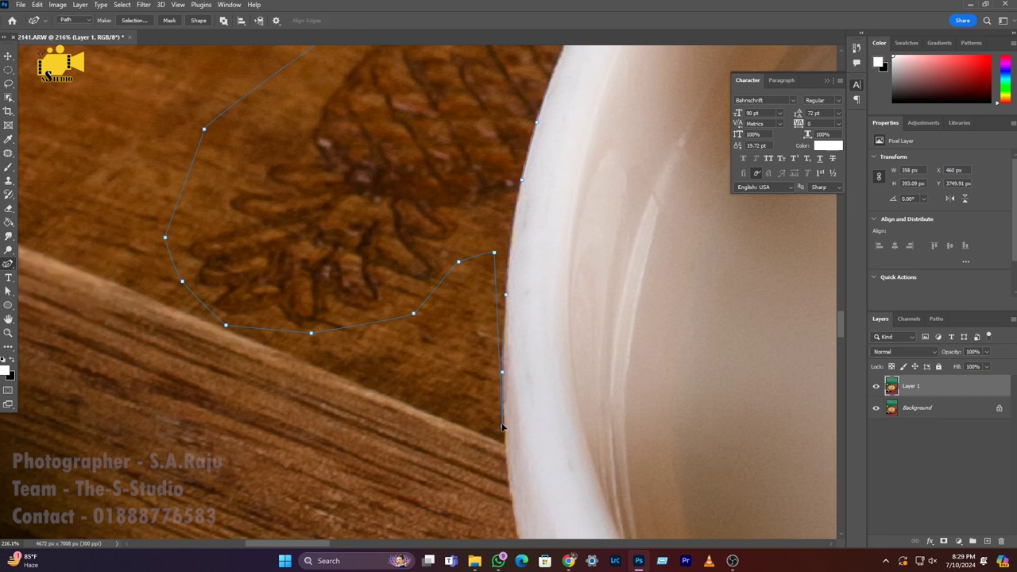
{"action": "left_click", "coordinate": [512, 397]}
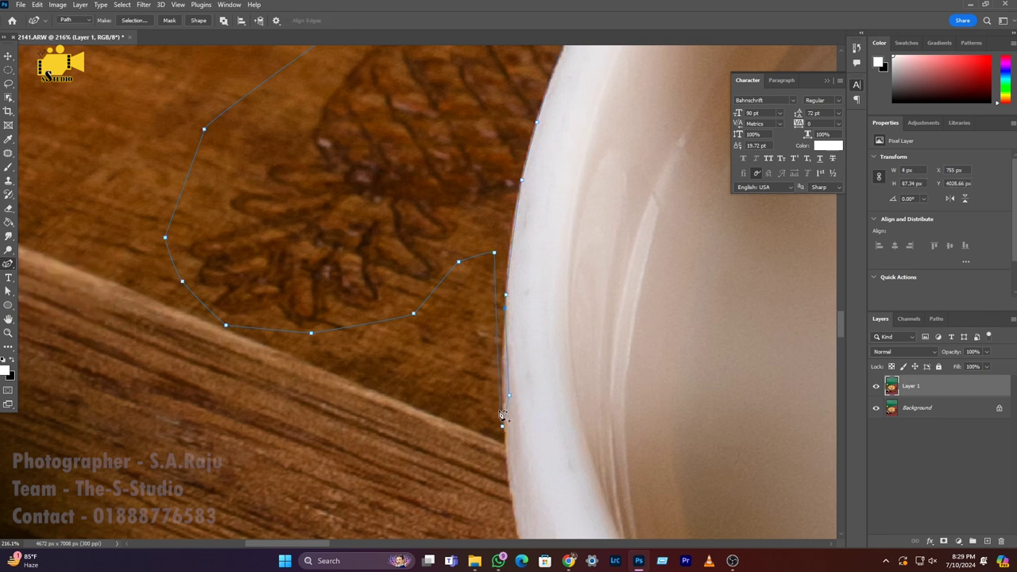
{"action": "left_click_drag", "start_coordinate": [486, 343], "coordinate": [454, 306]}
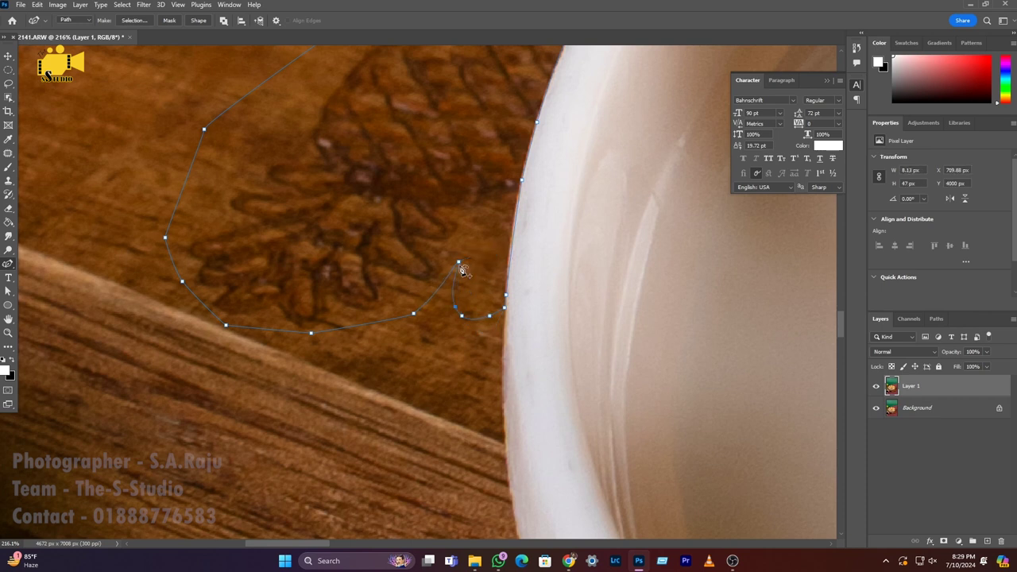
Convert the path around the pineapple engraving into a selection.
{"action": "scroll", "coordinate": [453, 325], "scroll_direction": "down", "scroll_amount": 5}
{"action": "right_click", "coordinate": [461, 309]}
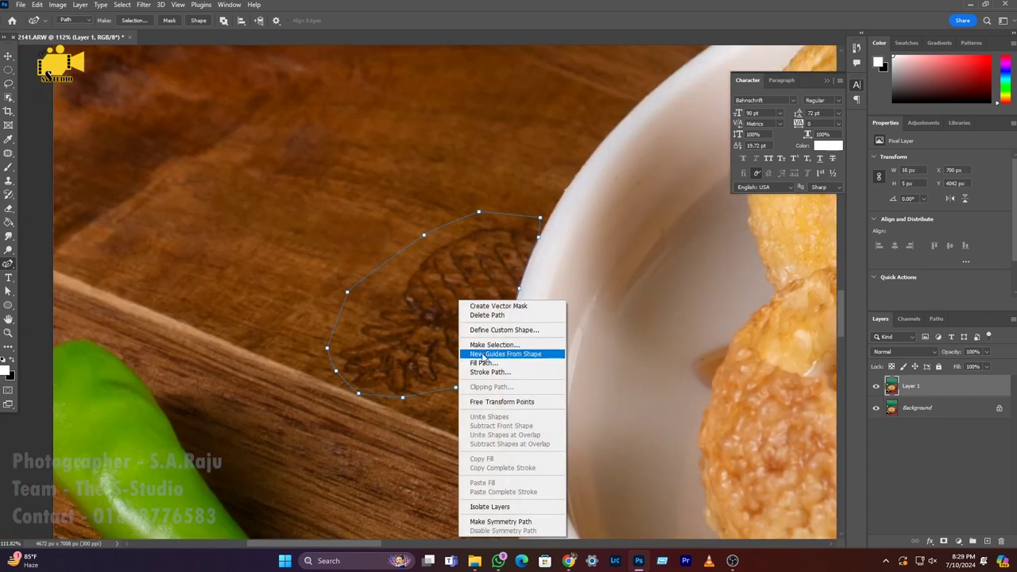
{"action": "left_click", "coordinate": [488, 356]}
{"action": "left_click", "coordinate": [563, 149]}
Paint out the pineapple engraving inside the selection with the Healing Brush using clean wood sampled nearby, and deselect.
{"action": "left_click", "coordinate": [8, 154]}
{"action": "right_click", "coordinate": [9, 157]}
{"action": "left_click", "coordinate": [47, 162]}
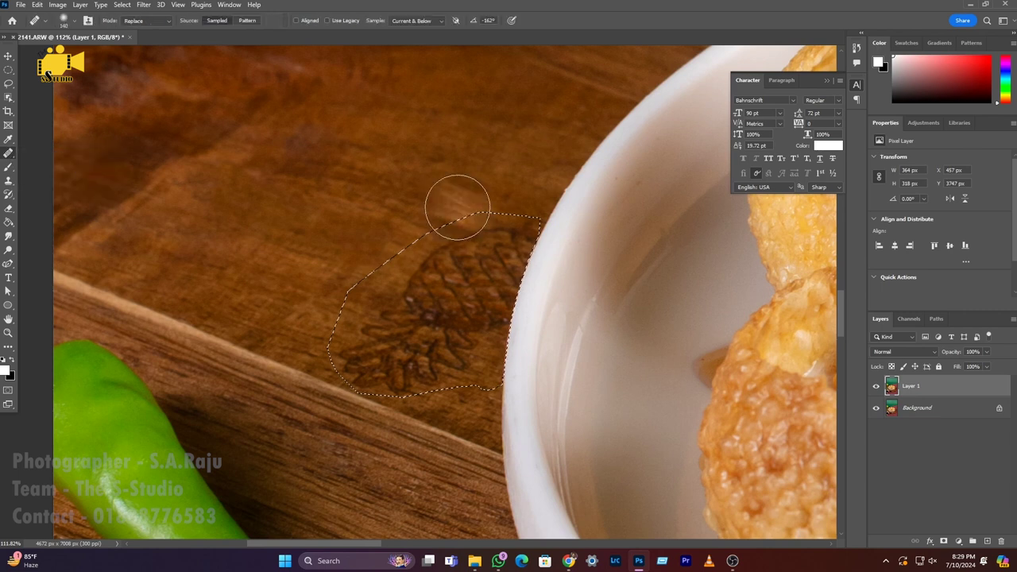
{"action": "left_click", "coordinate": [336, 175], "text": "alt"}
{"action": "mouse_move", "coordinate": [503, 235]}
{"action": "left_mouse_down"}
{"action": "mouse_move", "coordinate": [492, 284]}
{"action": "mouse_move", "coordinate": [465, 273]}
{"action": "mouse_move", "coordinate": [451, 313]}
{"action": "mouse_move", "coordinate": [410, 289]}
{"action": "mouse_move", "coordinate": [407, 340]}
{"action": "mouse_move", "coordinate": [353, 364]}
{"action": "mouse_move", "coordinate": [358, 400]}
{"action": "mouse_move", "coordinate": [367, 403]}
{"action": "mouse_move", "coordinate": [382, 366]}
{"action": "mouse_move", "coordinate": [465, 345]}
{"action": "left_mouse_up"}
{"action": "scroll", "coordinate": [476, 345], "scroll_direction": "down", "scroll_amount": 3}
{"action": "key", "text": "ctrl+d"}
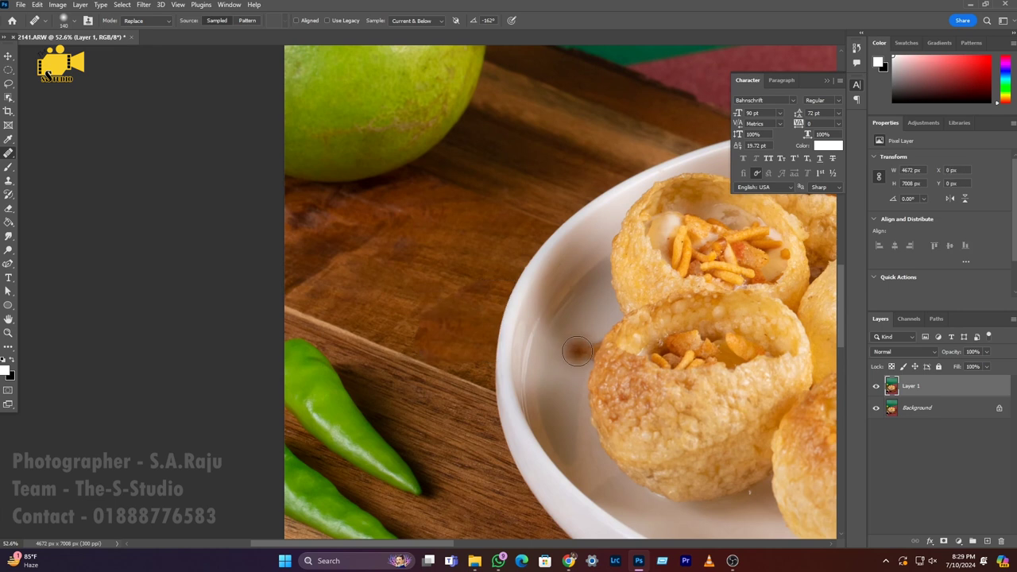
Patch the dark uneven area of wood just beside the plate with the Patch tool, using cleaner neighbouring wood.
{"action": "scroll", "coordinate": [452, 333], "scroll_direction": "up", "scroll_amount": 1}
{"action": "right_click", "coordinate": [10, 153]}
{"action": "left_click", "coordinate": [52, 174]}
{"action": "scroll", "coordinate": [561, 279], "scroll_direction": "up", "scroll_amount": 3}
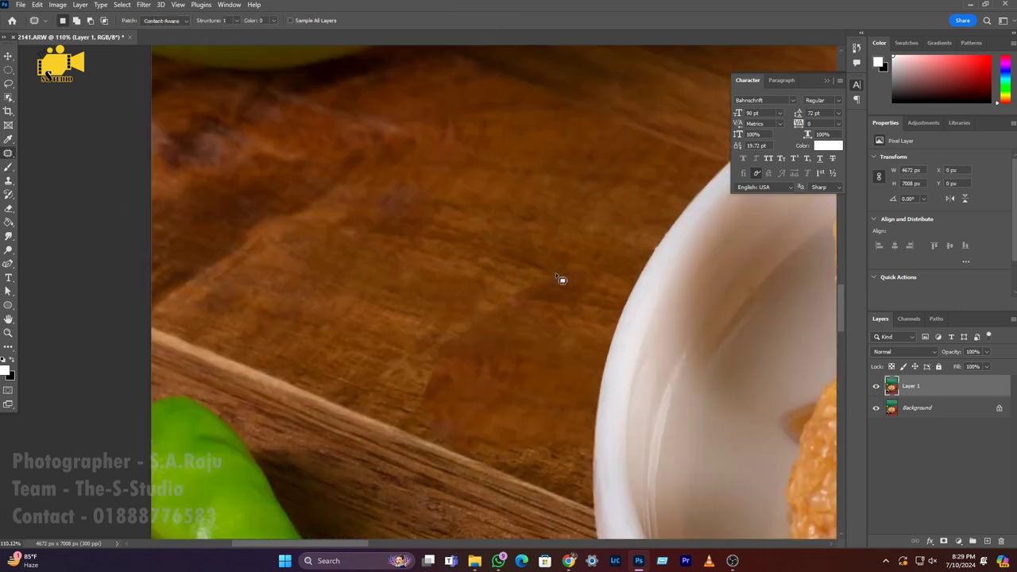
{"action": "left_click_drag", "start_coordinate": [436, 437], "coordinate": [528, 398]}
{"action": "scroll", "coordinate": [527, 398], "scroll_direction": "down", "scroll_amount": 8}
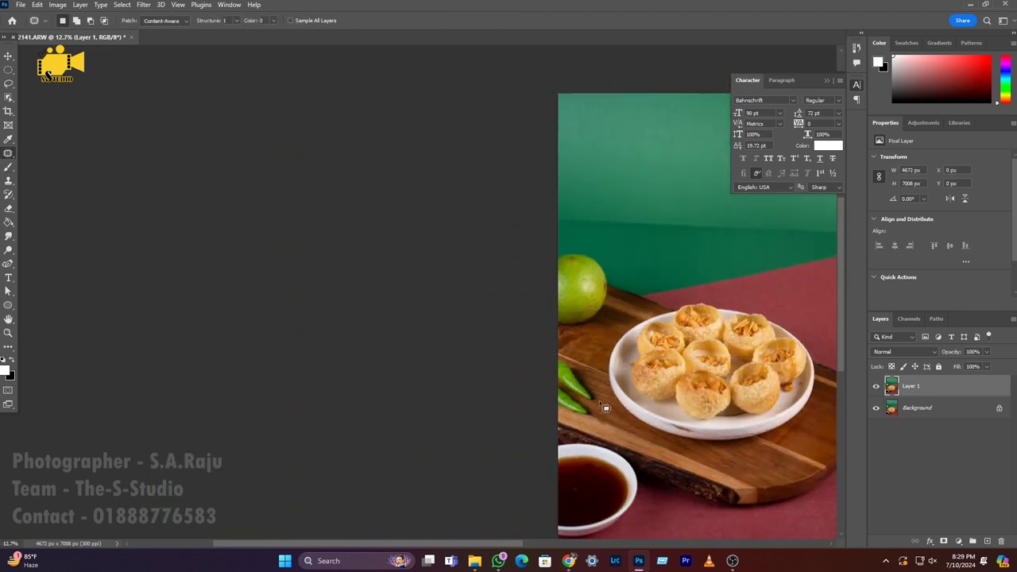
Remove the small brown stain on the plate near the dripping puri with the Patch tool, using clean plate surface.
{"action": "scroll", "coordinate": [525, 395], "scroll_direction": "up", "scroll_amount": 6}
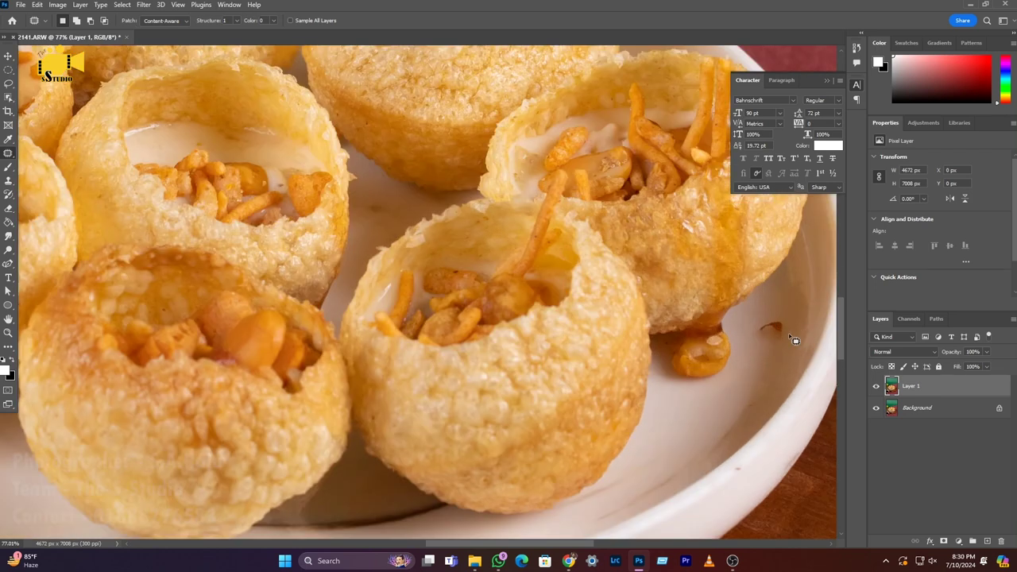
{"action": "scroll", "coordinate": [792, 339], "scroll_direction": "up", "scroll_amount": 2}
{"action": "left_click_drag", "start_coordinate": [743, 337], "coordinate": [779, 348]}
{"action": "left_click", "coordinate": [780, 331]}
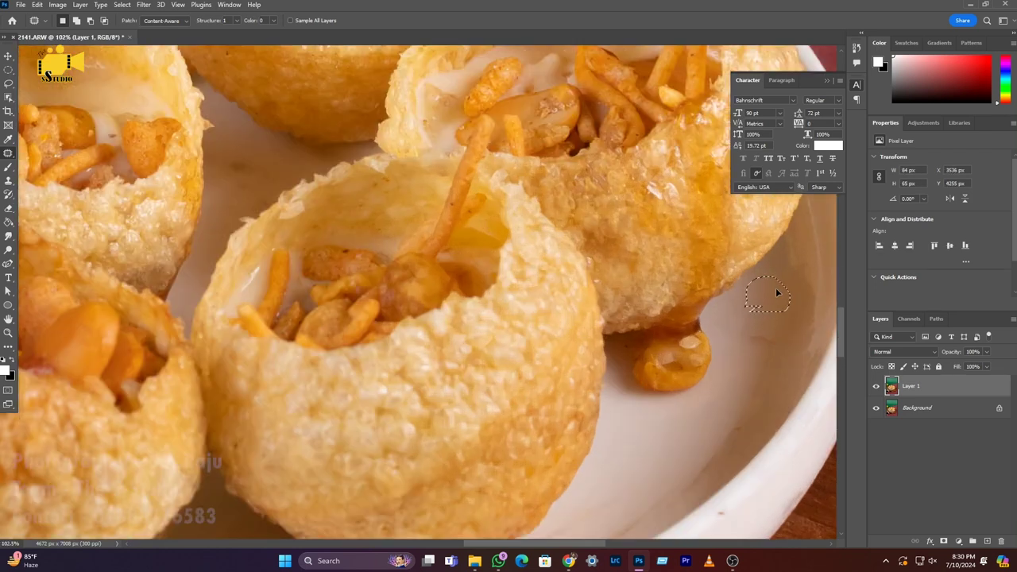
{"action": "scroll", "coordinate": [755, 357], "scroll_direction": "down", "scroll_amount": 2}
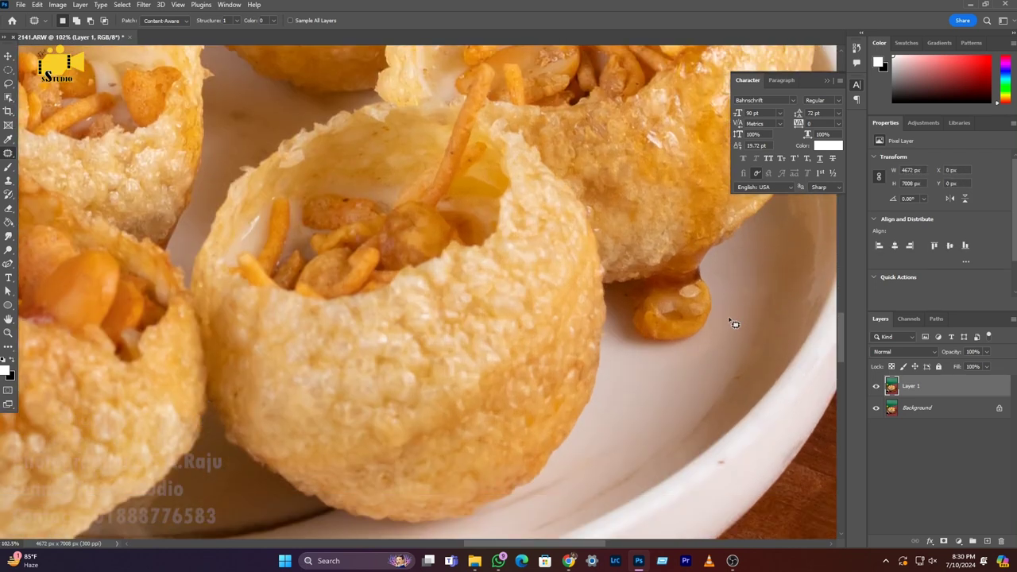
{"action": "scroll", "coordinate": [731, 320], "scroll_direction": "down", "scroll_amount": 5}
{"action": "scroll", "coordinate": [522, 412], "scroll_direction": "up", "scroll_amount": 2}
{"action": "scroll", "coordinate": [545, 447], "scroll_direction": "down", "scroll_amount": 3}
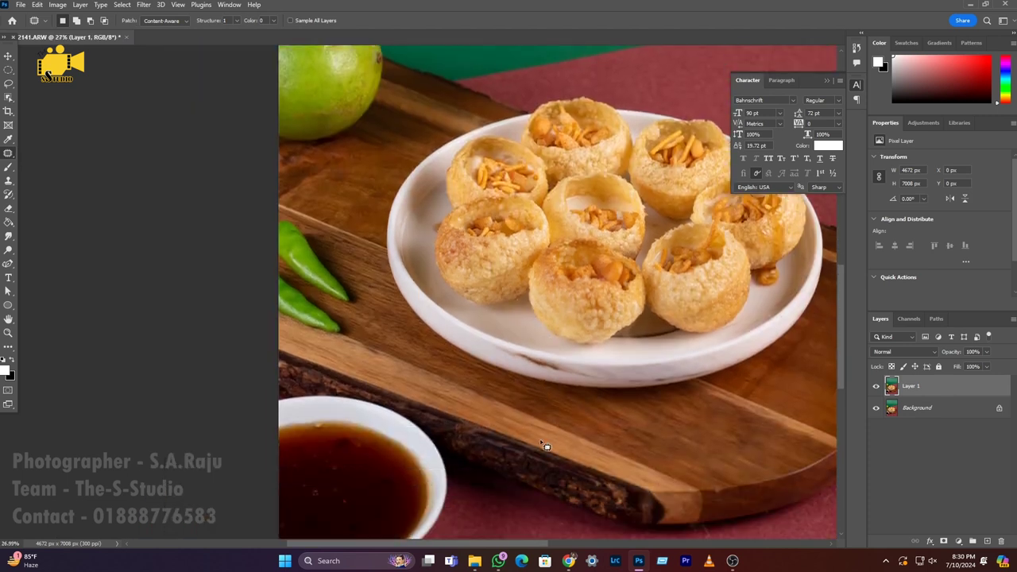
Patch the brown blemishes near the top of the lime with clean green skin and deselect.
{"action": "scroll", "coordinate": [546, 438], "scroll_direction": "down", "scroll_amount": 1}
{"action": "scroll", "coordinate": [540, 418], "scroll_direction": "right", "scroll_amount": 3}
{"action": "scroll", "coordinate": [536, 416], "scroll_direction": "up", "scroll_amount": 2}
{"action": "scroll", "coordinate": [115, 97], "scroll_direction": "up", "scroll_amount": 5}
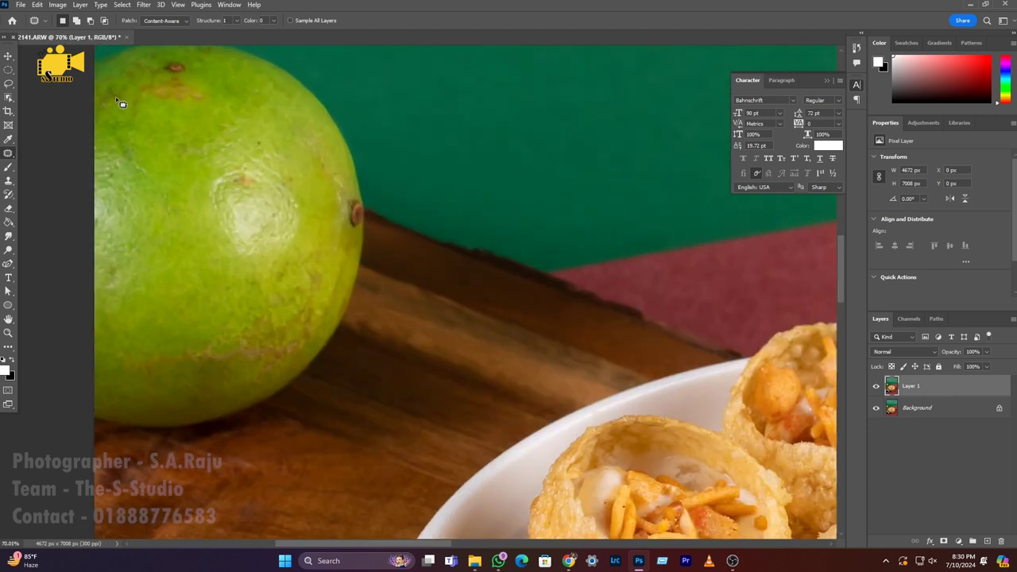
{"action": "mouse_move", "coordinate": [158, 156]}
{"action": "left_mouse_down"}
{"action": "mouse_move", "coordinate": [189, 158]}
{"action": "mouse_move", "coordinate": [119, 125]}
{"action": "mouse_move", "coordinate": [156, 156]}
{"action": "left_mouse_up"}
{"action": "left_click_drag", "start_coordinate": [165, 139], "coordinate": [187, 174]}
{"action": "key", "text": "ctrl+d"}
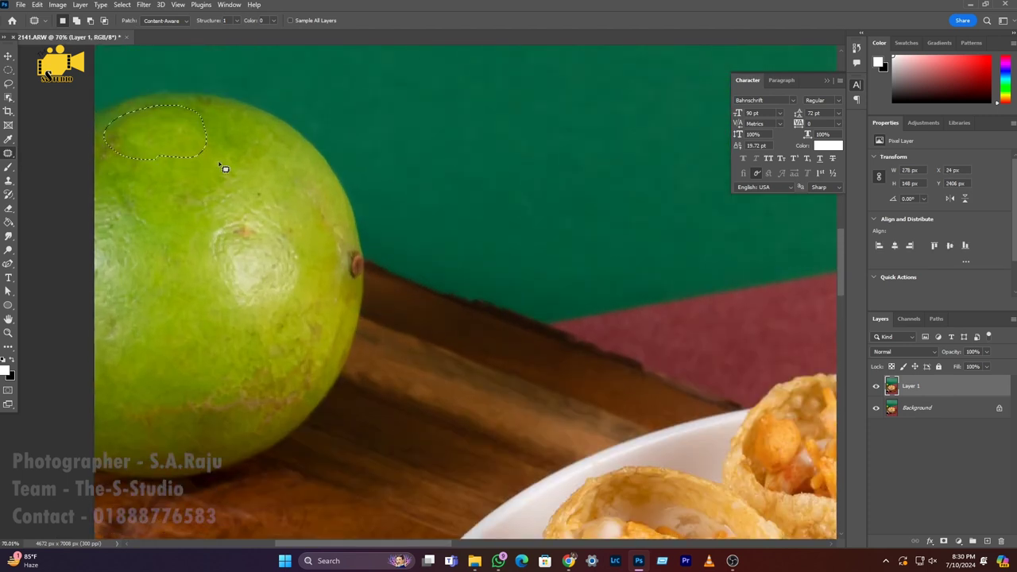
{"action": "left_click_drag", "start_coordinate": [214, 105], "coordinate": [182, 119]}
{"action": "scroll", "coordinate": [248, 281], "scroll_direction": "down", "scroll_amount": 1}
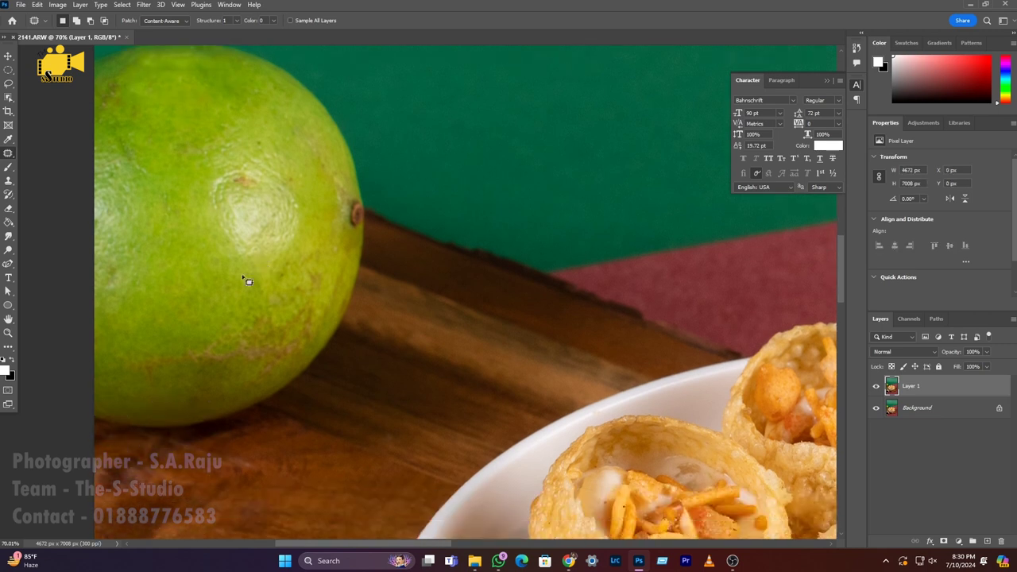
{"action": "key", "text": "ctrl+0"}
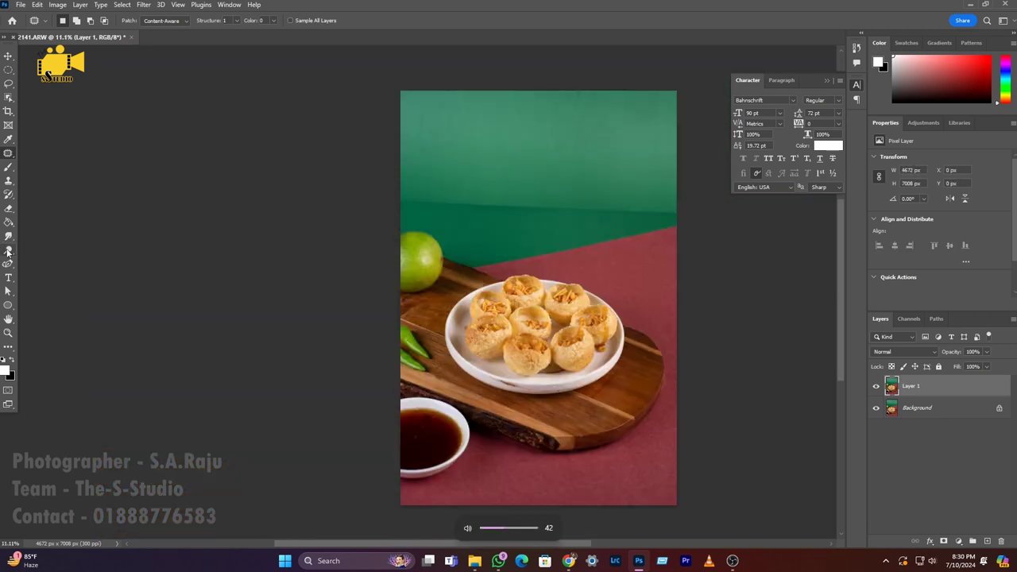
Brighten the puris on the plate with the Dodge tool set to Midtones at 15% exposure.
{"action": "left_click", "coordinate": [8, 249]}
{"action": "left_click", "coordinate": [49, 251]}
{"action": "scroll", "coordinate": [576, 355], "scroll_direction": "up", "scroll_amount": 5}
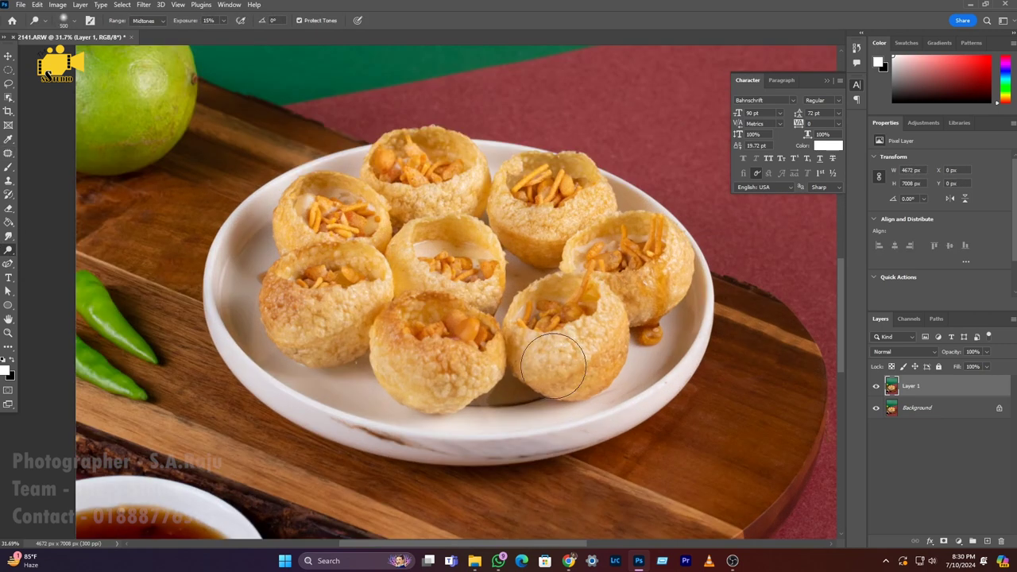
{"action": "key", "text": "bracketright"}
{"action": "key", "text": "bracketright"}
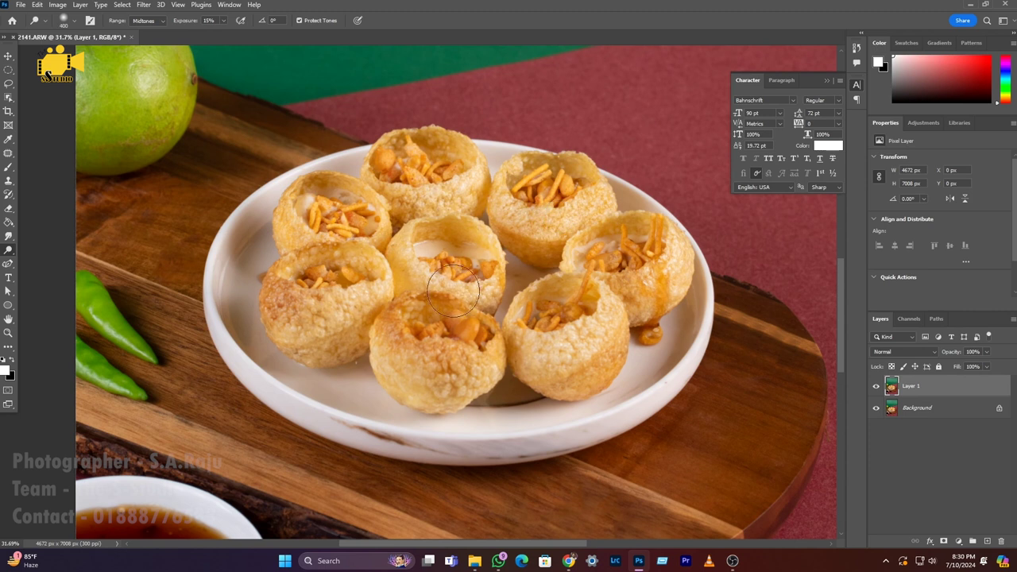
{"action": "scroll", "coordinate": [358, 270], "scroll_direction": "down", "scroll_amount": 3}
{"action": "key", "text": "bracketleft"}
{"action": "key", "text": "bracketleft"}
{"action": "left_click_drag", "start_coordinate": [424, 302], "coordinate": [460, 298]}
{"action": "scroll", "coordinate": [108, 261], "scroll_direction": "left", "scroll_amount": 6}
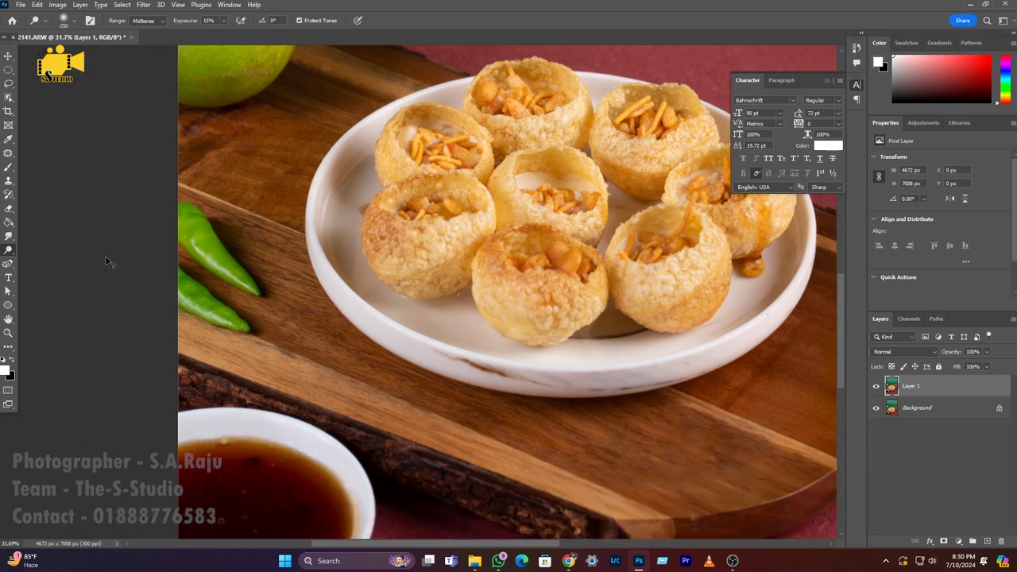
Brighten the lime with the Dodge tool, adjusting the brush size to fit it.
{"action": "scroll", "coordinate": [246, 286], "scroll_direction": "up", "scroll_amount": 2}
{"action": "scroll", "coordinate": [255, 318], "scroll_direction": "up", "scroll_amount": 1}
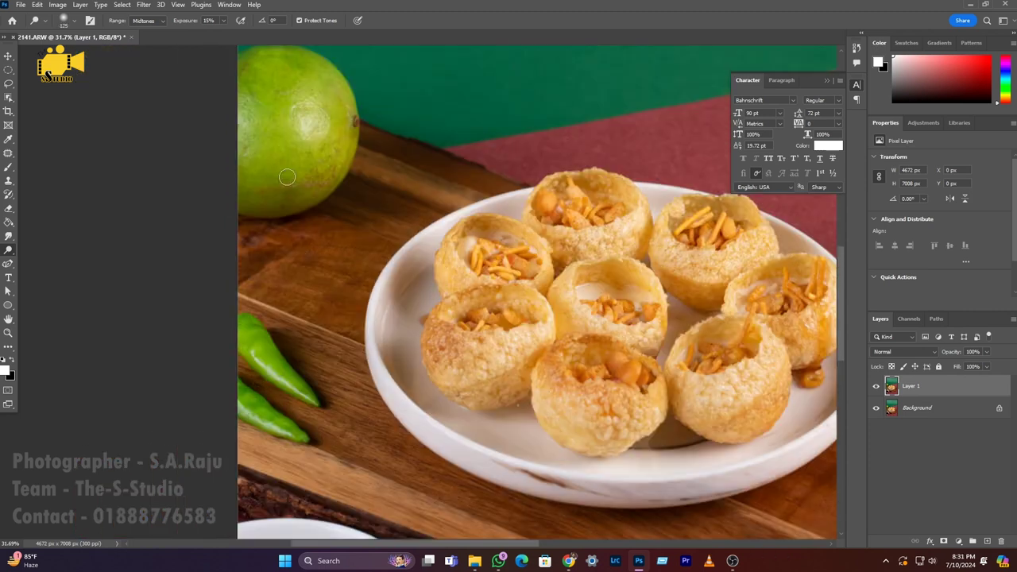
{"action": "scroll", "coordinate": [286, 238], "scroll_direction": "up", "scroll_amount": 1}
{"action": "key", "text": "bracketright"}
{"action": "key", "text": "bracketright"}
Dodge the dark sauce with a large brush and the rim of its bowl with a smaller one.
{"action": "scroll", "coordinate": [309, 273], "scroll_direction": "down", "scroll_amount": 1}
{"action": "scroll", "coordinate": [309, 272], "scroll_direction": "down", "scroll_amount": 5}
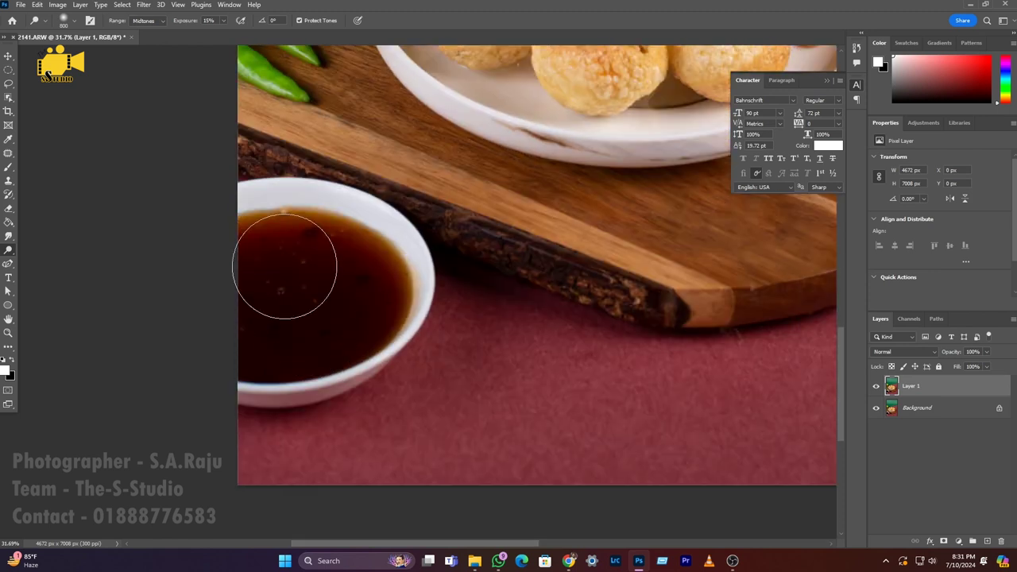
{"action": "key", "text": "bracketleft"}
{"action": "key", "text": "bracketleft"}
{"action": "key", "text": "bracketleft"}
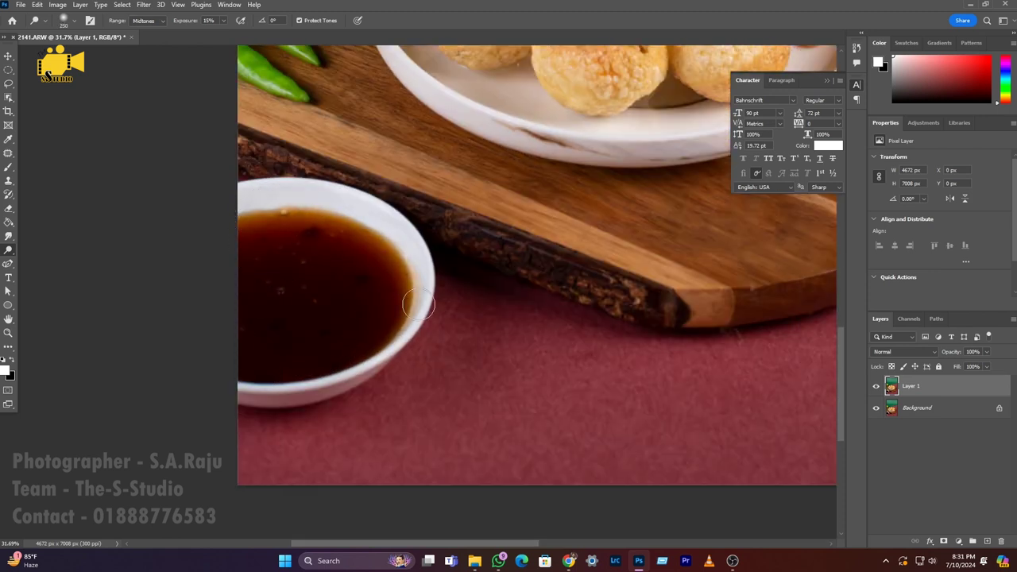
Lighten the wooden board around the plate with a large Dodge brush.
{"action": "scroll", "coordinate": [664, 238], "scroll_direction": "down", "scroll_amount": 3}
{"action": "scroll", "coordinate": [614, 329], "scroll_direction": "up", "scroll_amount": 1}
{"action": "key", "text": "bracketright"}
{"action": "key", "text": "bracketright"}
{"action": "key", "text": "bracketright"}
{"action": "key", "text": "bracketright"}
{"action": "key", "text": "bracketright"}
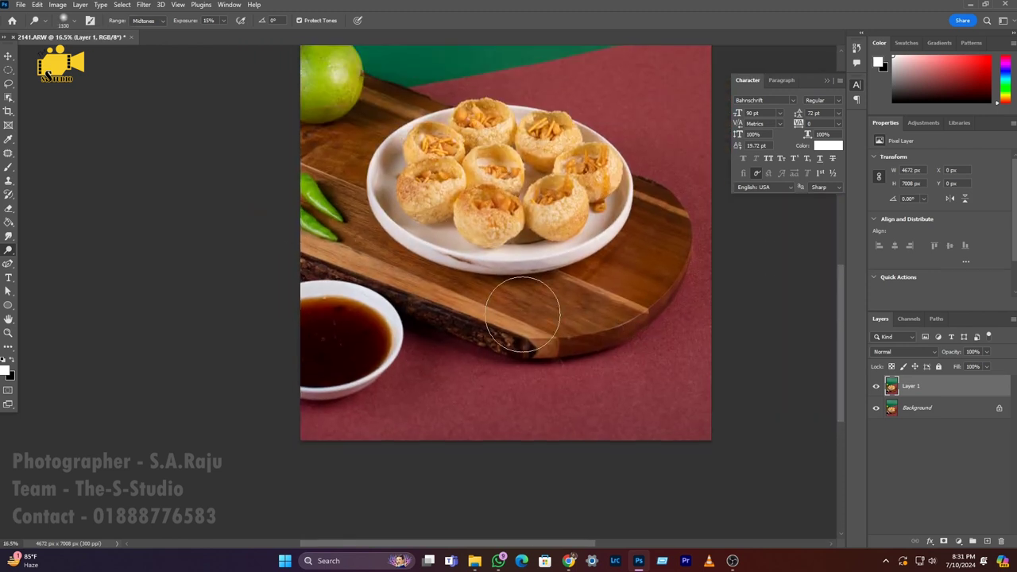
{"action": "left_click", "coordinate": [595, 308]}
{"action": "key", "text": "bracketleft"}
{"action": "key", "text": "bracketleft"}
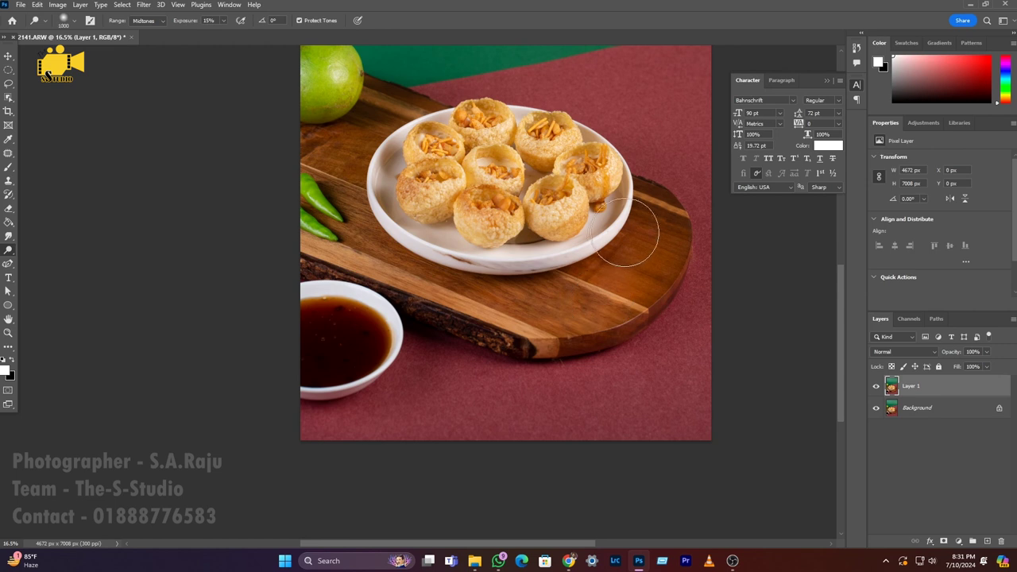
Lighten the red backdrop around the board with an enlarged Dodge brush.
{"action": "key", "text": "bracketright"}
{"action": "key", "text": "bracketright"}
{"action": "key", "text": "bracketright"}
{"action": "key", "text": "bracketright"}
{"action": "key", "text": "bracketright"}
{"action": "scroll", "coordinate": [370, 302], "scroll_direction": "up", "scroll_amount": 3}
{"action": "scroll", "coordinate": [369, 302], "scroll_direction": "down", "scroll_amount": 1}
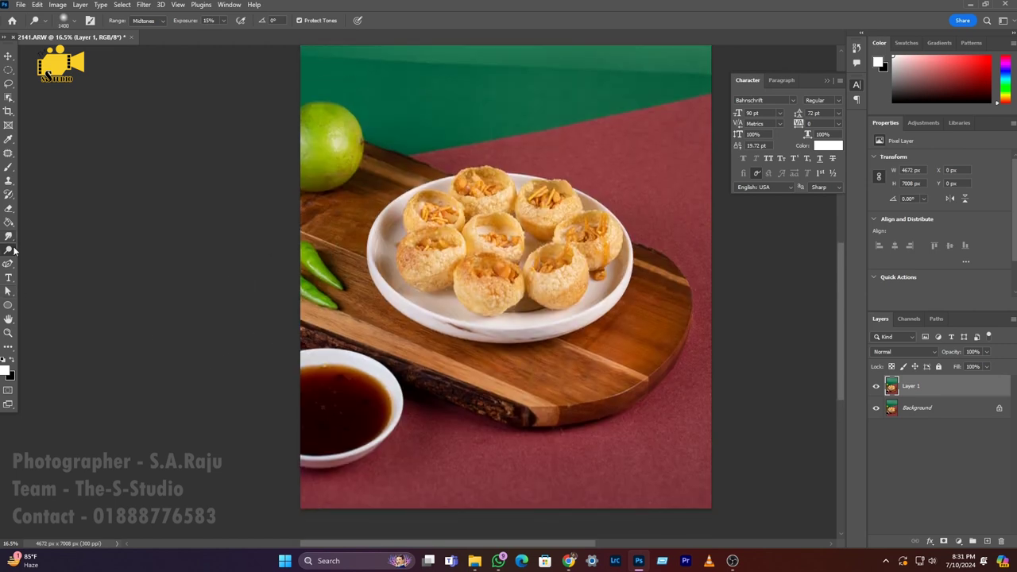
Deepen the shadows of the puris and their fillings with a small Burn brush set to Midtones at 9% exposure.
{"action": "right_click", "coordinate": [9, 250]}
{"action": "left_click", "coordinate": [54, 259]}
{"action": "scroll", "coordinate": [525, 242], "scroll_direction": "up", "scroll_amount": 3}
{"action": "key", "text": "bracketleft"}
{"action": "key", "text": "bracketleft"}
{"action": "key", "text": "bracketleft"}
{"action": "key", "text": "bracketleft"}
{"action": "key", "text": "bracketleft"}
{"action": "key", "text": "bracketleft"}
{"action": "key", "text": "bracketleft"}
{"action": "key", "text": "bracketleft"}
{"action": "key", "text": "bracketleft"}
{"action": "key", "text": "bracketleft"}
{"action": "key", "text": "bracketleft"}
{"action": "key", "text": "bracketleft"}
{"action": "key", "text": "bracketleft"}
{"action": "key", "text": "bracketleft"}
{"action": "key", "text": "bracketleft"}
{"action": "key", "text": "bracketleft"}
{"action": "key", "text": "bracketleft"}
{"action": "key", "text": "bracketleft"}
{"action": "key", "text": "bracketleft"}
{"action": "key", "text": "bracketleft"}
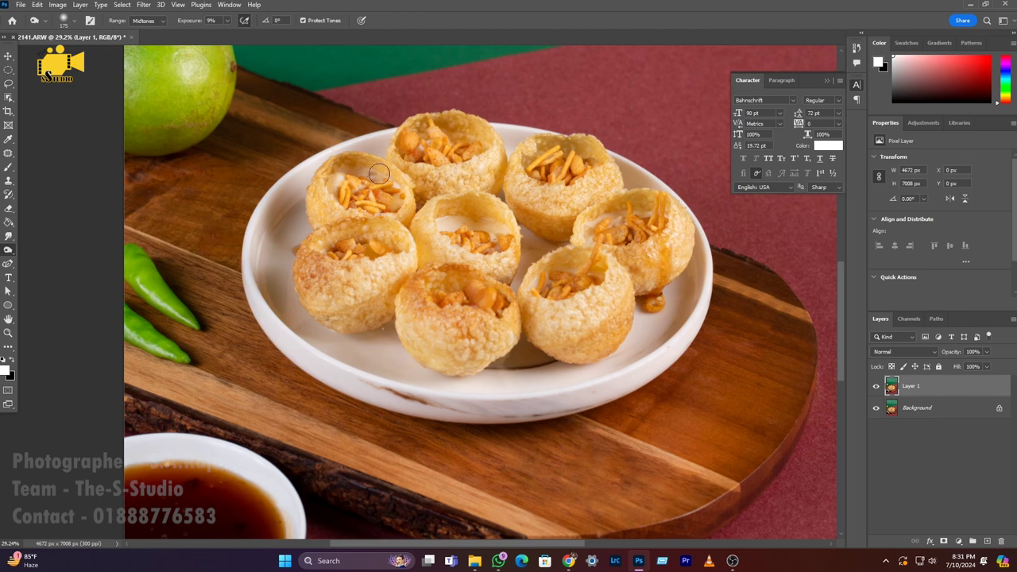
Burn the darker parts of the green chillies with a small brush and the wooden board's edge with a 400 px brush.
{"action": "scroll", "coordinate": [379, 173], "scroll_direction": "up", "scroll_amount": 1}
{"action": "key", "text": "bracketright"}
{"action": "key", "text": "bracketright"}
{"action": "key", "text": "bracketright"}
{"action": "key", "text": "bracketright"}
{"action": "key", "text": "bracketright"}
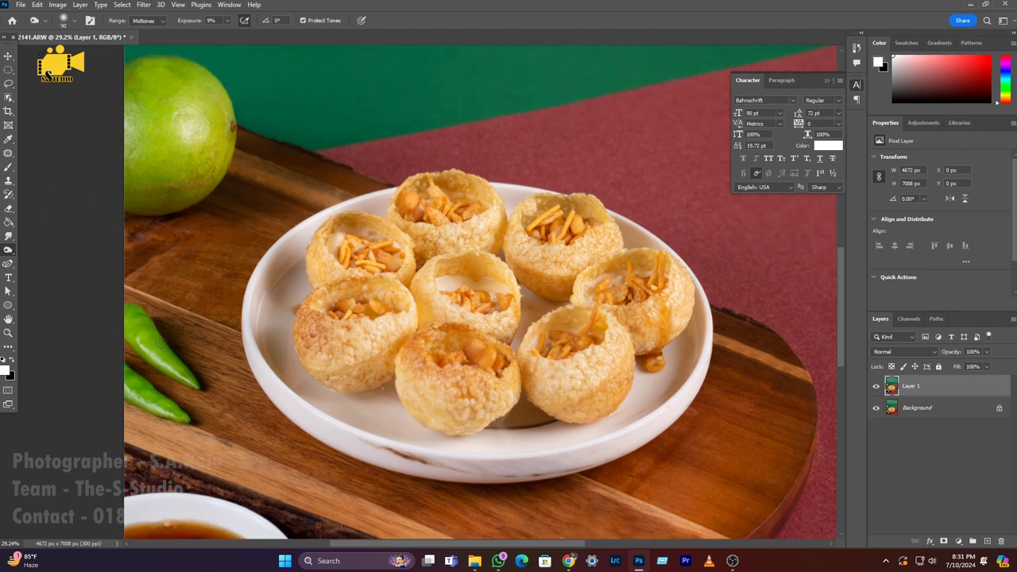
{"action": "scroll", "coordinate": [121, 369], "scroll_direction": "down", "scroll_amount": 4}
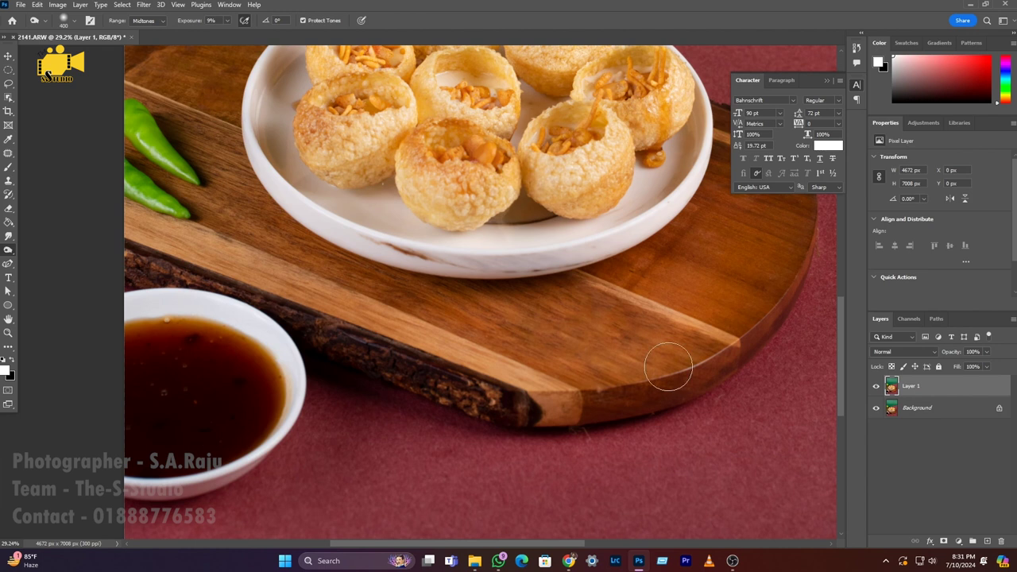
{"action": "scroll", "coordinate": [715, 373], "scroll_direction": "up", "scroll_amount": 2}
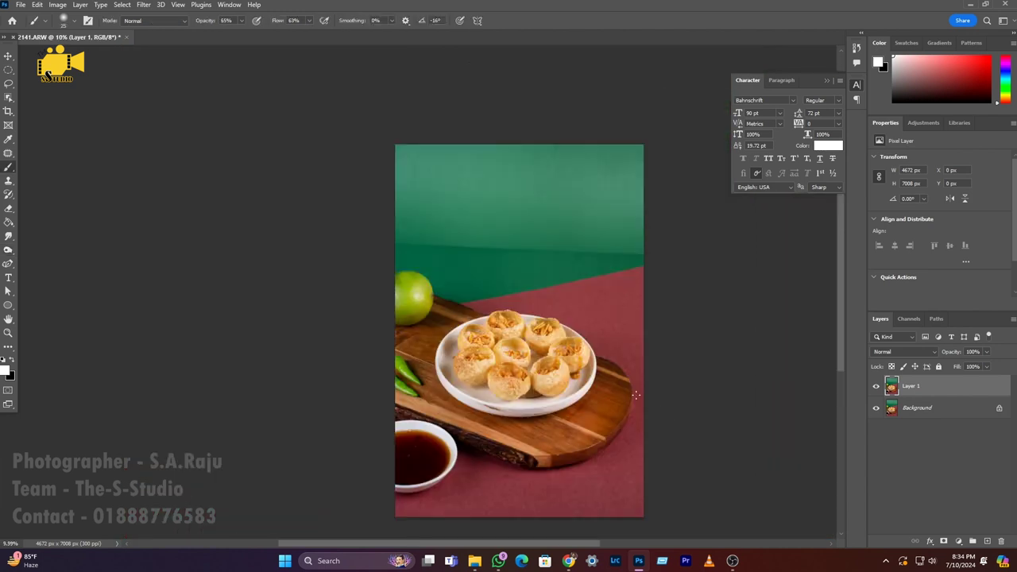
Compare the photo before and after retouching by repeatedly hiding and showing Layer 1.
{"action": "left_click", "coordinate": [876, 385]}
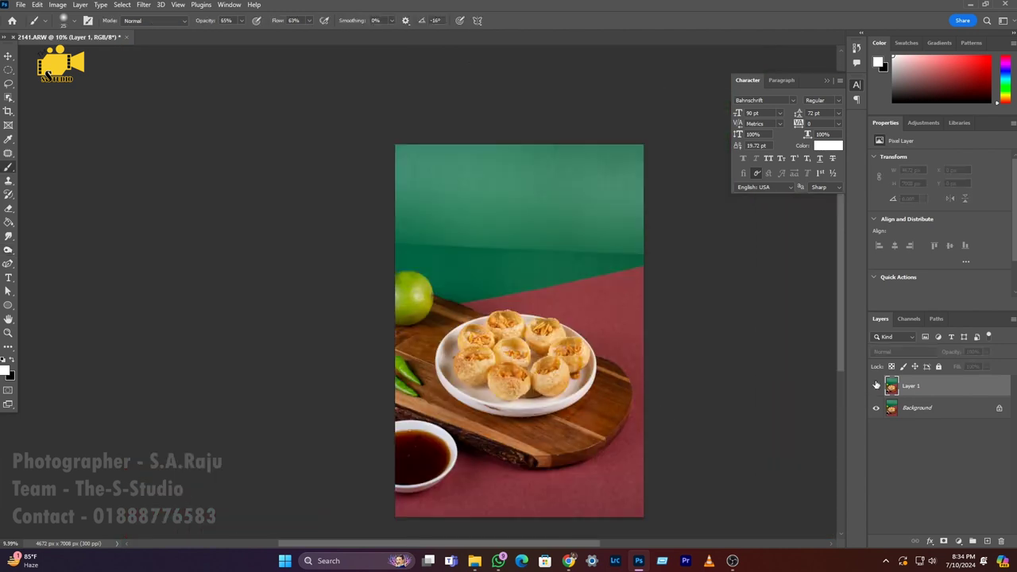
{"action": "left_click", "coordinate": [876, 386]}
{"action": "left_click", "coordinate": [876, 385]}
{"action": "left_click", "coordinate": [876, 386]}
{"action": "left_click", "coordinate": [876, 385]}
{"action": "left_click", "coordinate": [876, 385]}
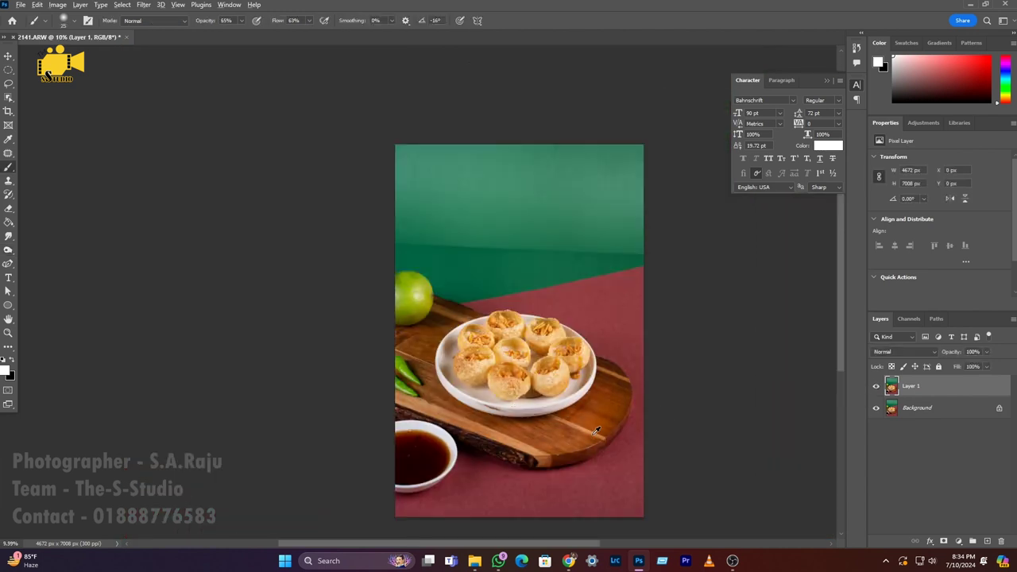
{"action": "scroll", "coordinate": [594, 432], "scroll_direction": "up", "scroll_amount": 5}
{"action": "scroll", "coordinate": [577, 382], "scroll_direction": "down", "scroll_amount": 8}
{"action": "left_click", "coordinate": [878, 387]}
{"action": "left_click", "coordinate": [878, 388]}
{"action": "left_click", "coordinate": [879, 388]}
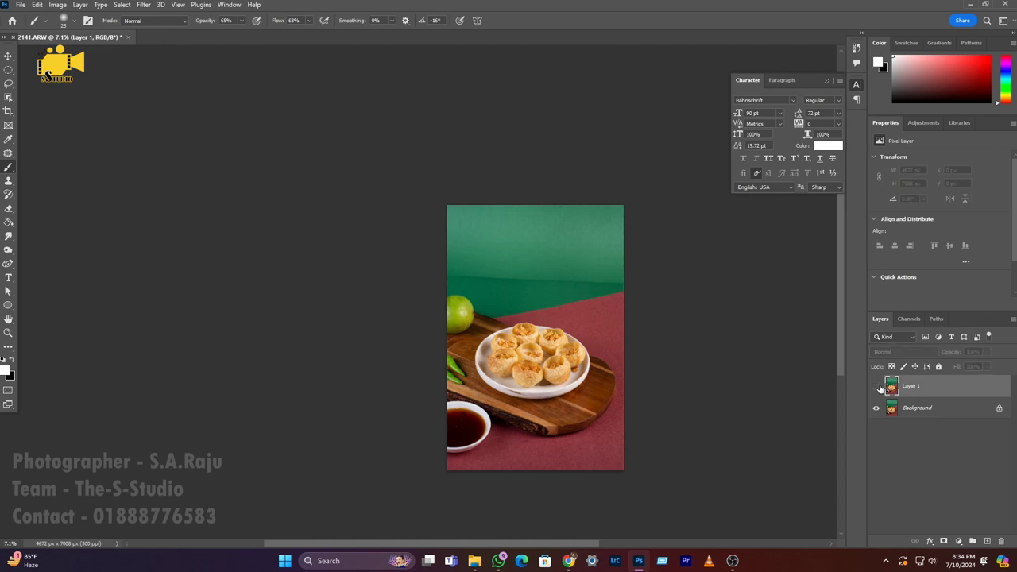
{"action": "left_click", "coordinate": [880, 388]}
{"action": "scroll", "coordinate": [530, 442], "scroll_direction": "up", "scroll_amount": 8}
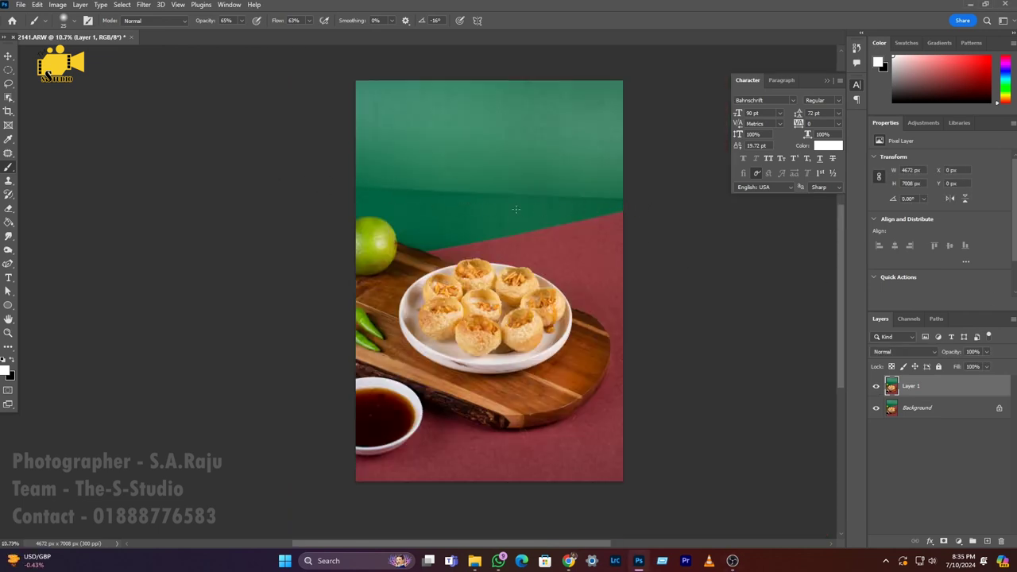
Outline a full-width band of the green backdrop down to its fold line with the Patch tool and copy it to a new layer.
{"action": "scroll", "coordinate": [526, 200], "scroll_direction": "up", "scroll_amount": 2}
{"action": "scroll", "coordinate": [525, 200], "scroll_direction": "down", "scroll_amount": 1}
{"action": "left_click", "coordinate": [8, 153]}
{"action": "scroll", "coordinate": [371, 218], "scroll_direction": "down", "scroll_amount": 2}
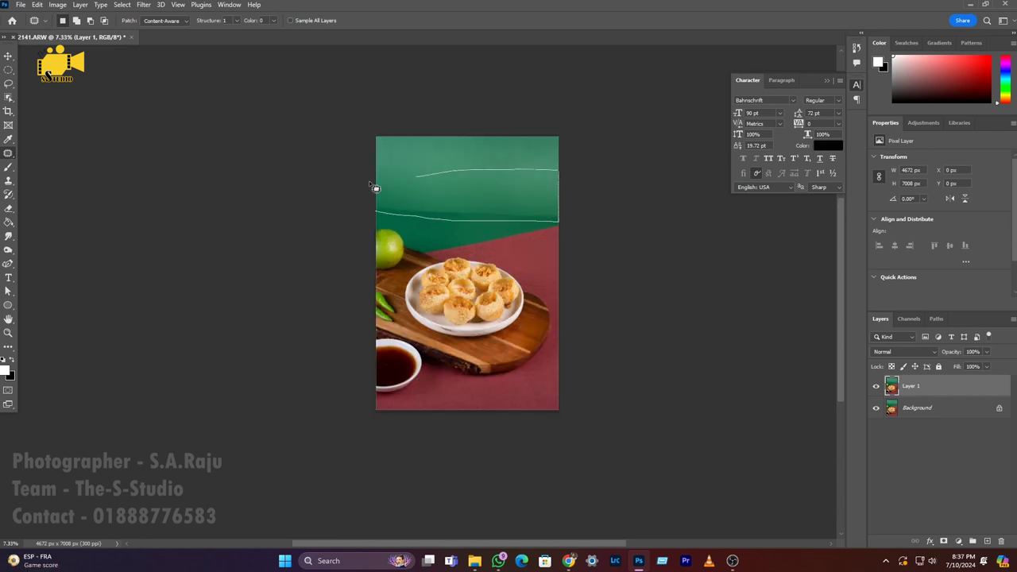
{"action": "key", "text": "ctrl+j"}
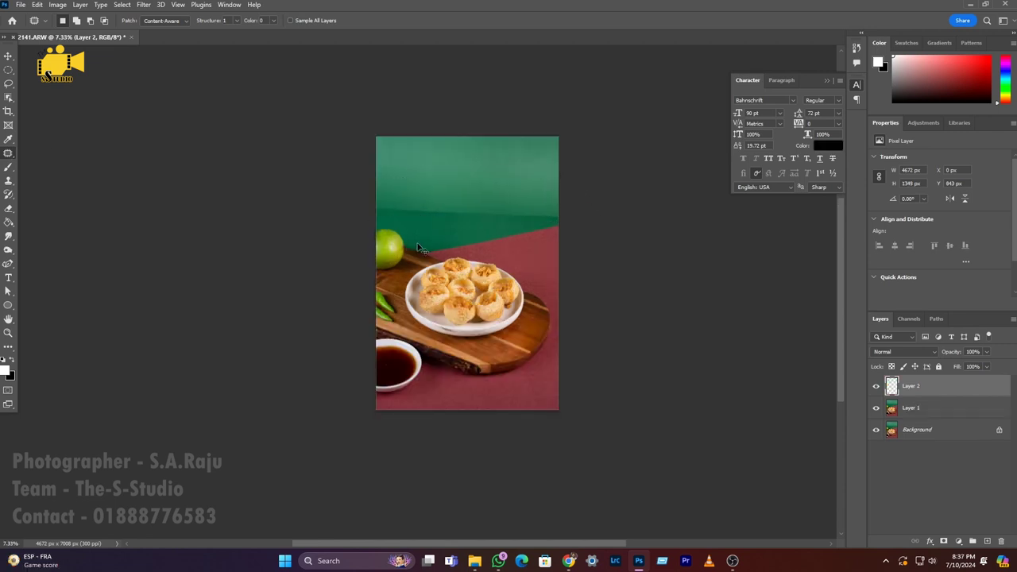
Rotate the copied backdrop band by -2.88° and shift it slightly down so the fold line runs level across the photo.
{"action": "key", "text": "ctrl+t"}
{"action": "left_click_drag", "start_coordinate": [584, 251], "coordinate": [592, 249]}
{"action": "left_click_drag", "start_coordinate": [498, 202], "coordinate": [496, 206]}
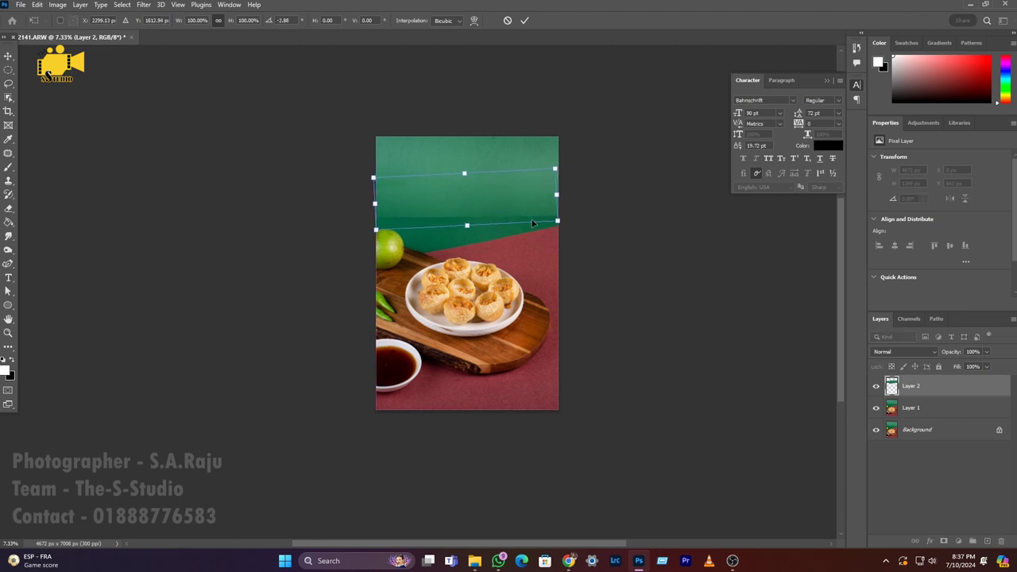
{"action": "key", "text": "Down"}
{"action": "key", "text": "Right"}
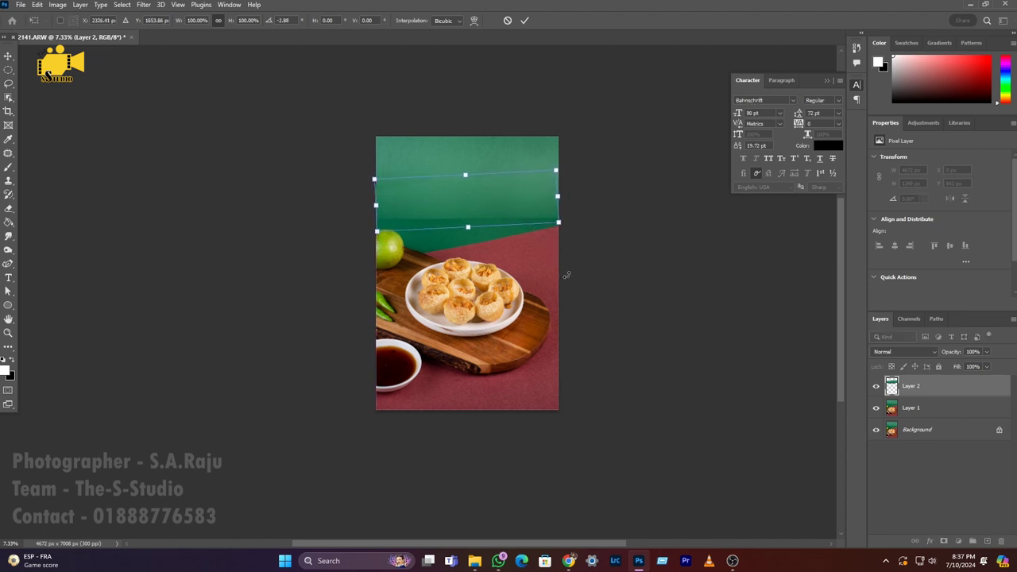
{"action": "key", "text": "Return"}
{"action": "key", "text": "j"}
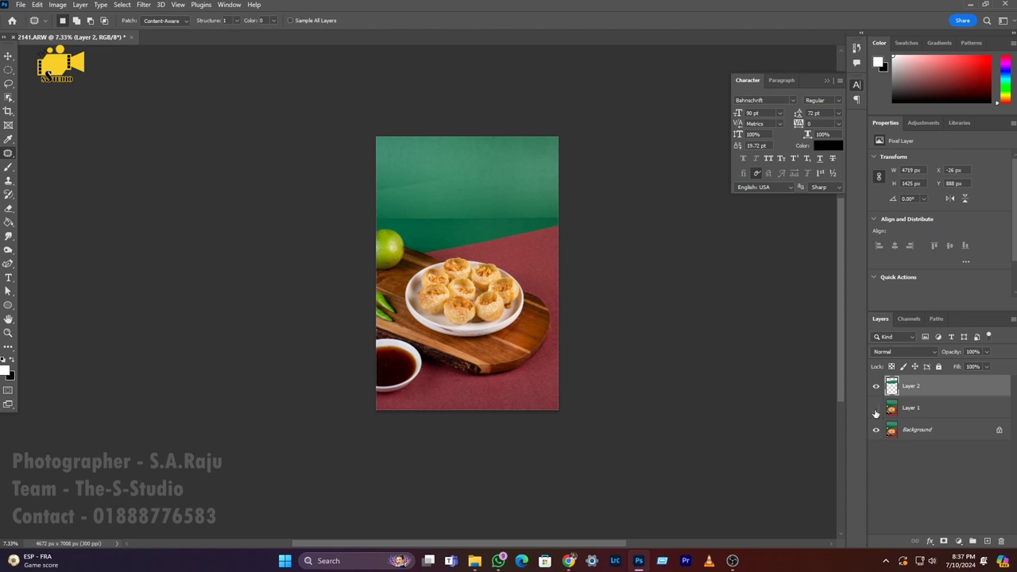
Check the rotated band against Layer 1, and add a layer mask to it for blending its edges with the Brush.
{"action": "mouse_move", "coordinate": [876, 413]}
{"action": "left_mouse_down"}
{"action": "mouse_move", "coordinate": [874, 434]}
{"action": "mouse_move", "coordinate": [879, 410]}
{"action": "left_mouse_up"}
{"action": "scroll", "coordinate": [521, 149], "scroll_direction": "up", "scroll_amount": 4}
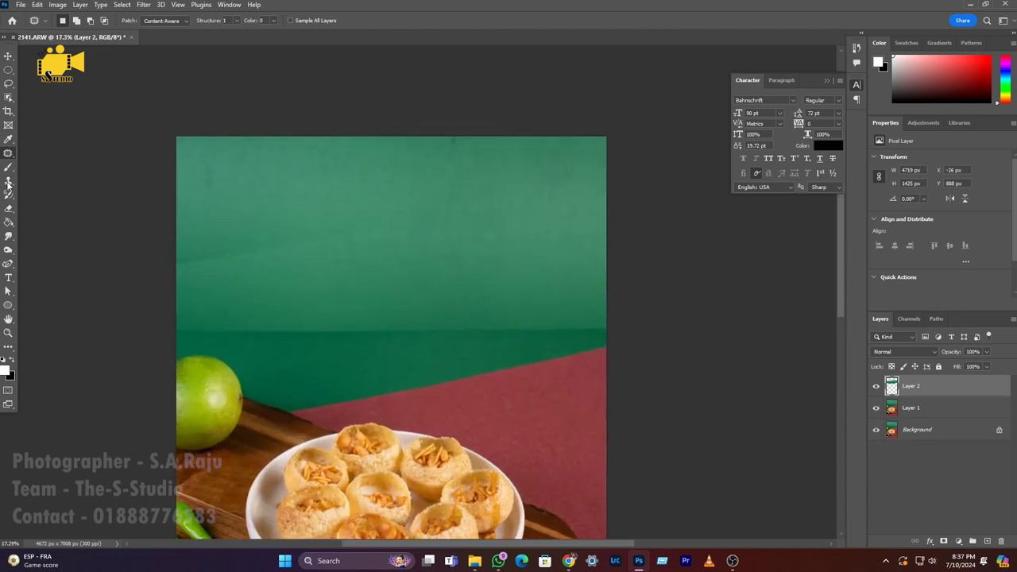
{"action": "left_click", "coordinate": [7, 168]}
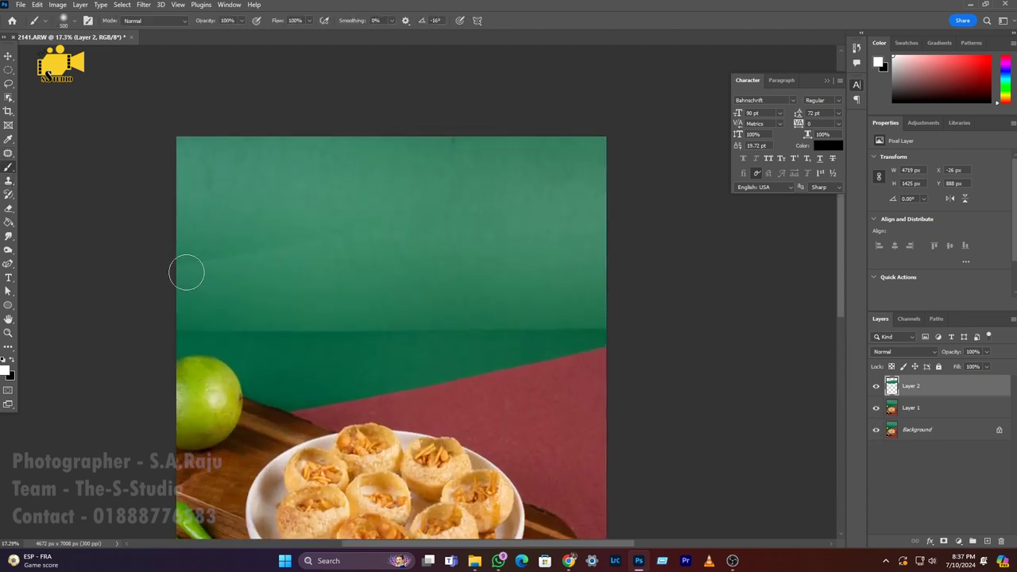
{"action": "left_click", "coordinate": [943, 541]}
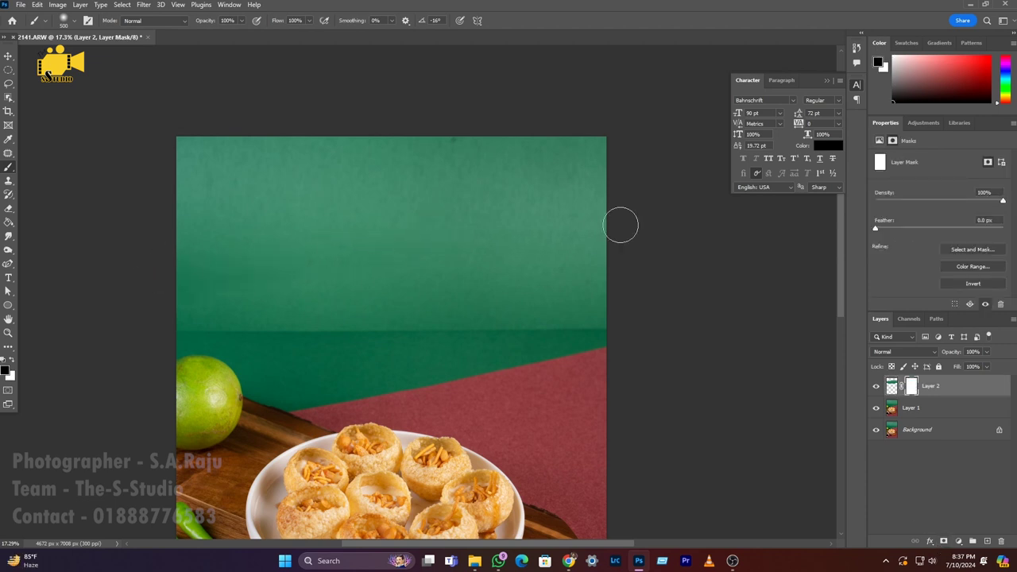
Blend the rotated backdrop band into the photo by painting black on Layer 2's mask, lowering the brush to 38% opacity and 46% flow.
{"action": "scroll", "coordinate": [624, 278], "scroll_direction": "down", "scroll_amount": 2}
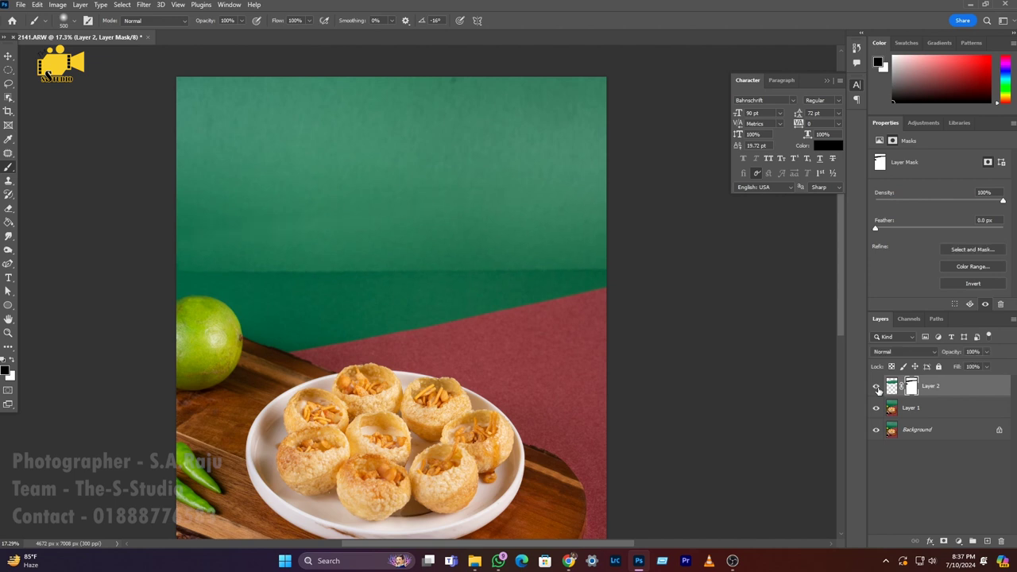
{"action": "scroll", "coordinate": [445, 255], "scroll_direction": "down", "scroll_amount": 2}
{"action": "scroll", "coordinate": [353, 238], "scroll_direction": "up", "scroll_amount": 2}
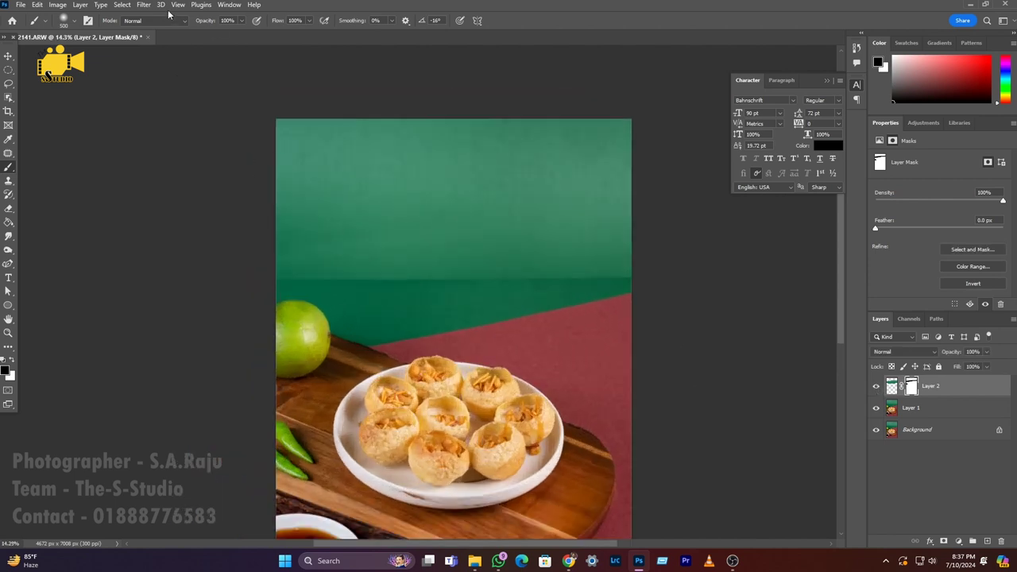
{"action": "left_click", "coordinate": [243, 20]}
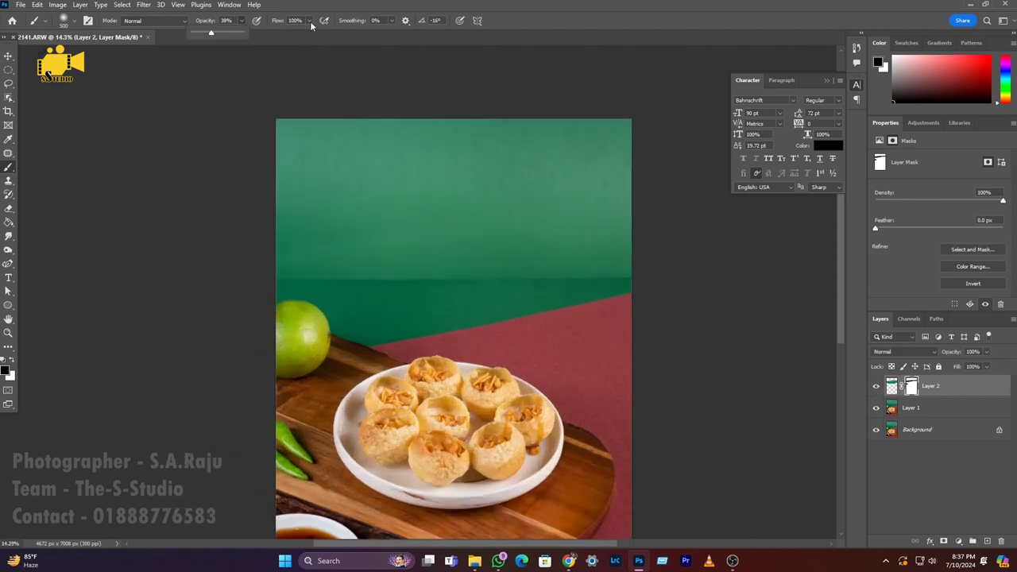
{"action": "left_click_drag", "start_coordinate": [309, 22], "coordinate": [285, 34]}
{"action": "left_click", "coordinate": [315, 243]}
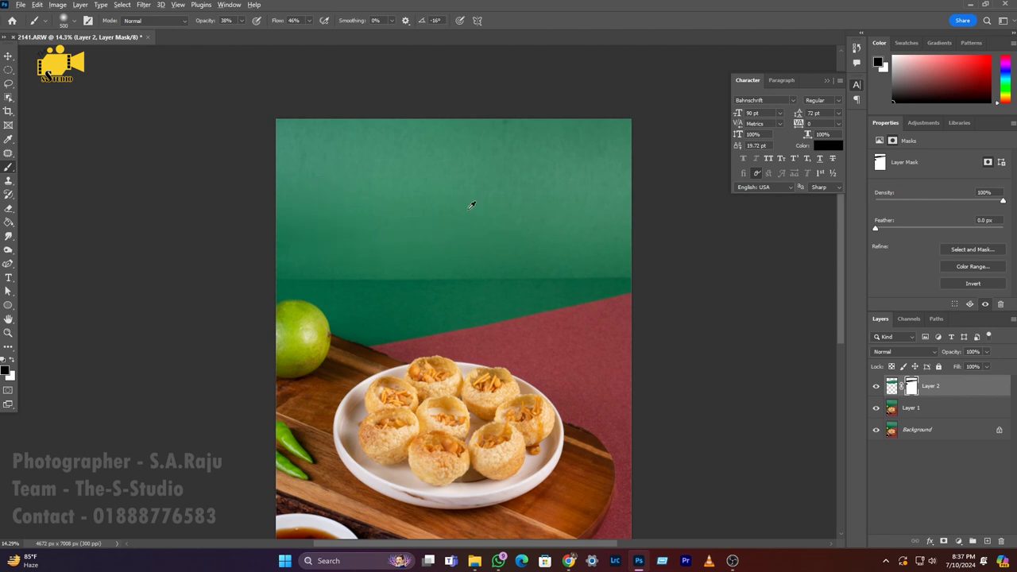
Compare the backdrop's fold line with and without the levelled band by repeatedly hiding and showing Layer 2, leaving it shown.
{"action": "scroll", "coordinate": [472, 204], "scroll_direction": "down", "scroll_amount": 3}
{"action": "left_click", "coordinate": [876, 387]}
{"action": "left_click", "coordinate": [876, 387]}
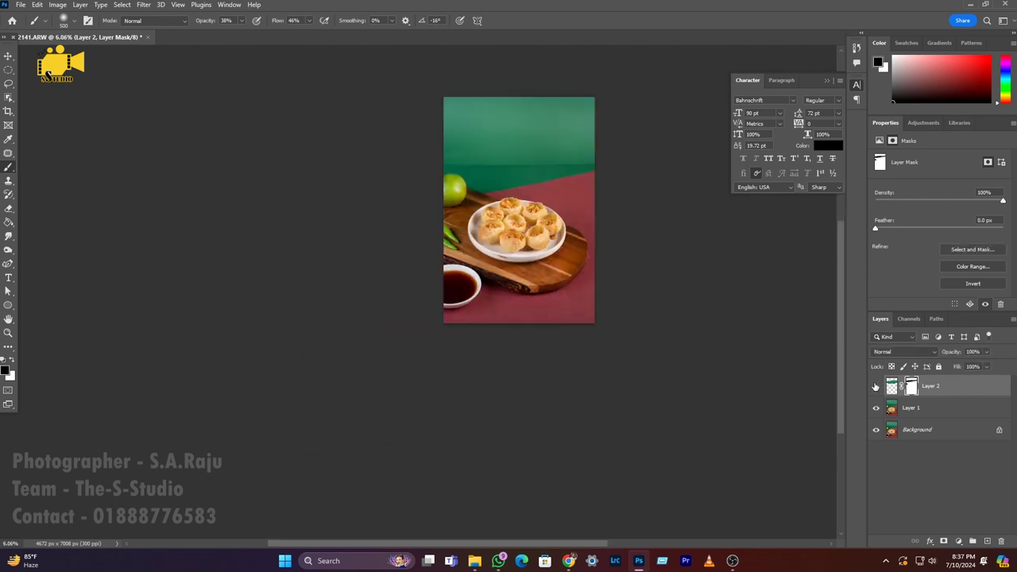
{"action": "scroll", "coordinate": [574, 231], "scroll_direction": "up", "scroll_amount": 3}
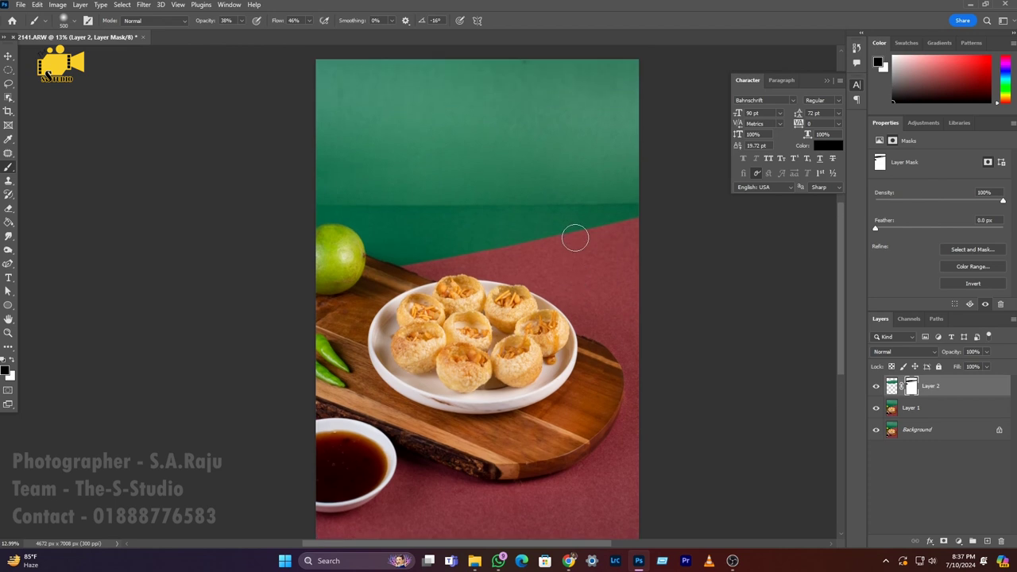
{"action": "scroll", "coordinate": [575, 237], "scroll_direction": "down", "scroll_amount": 2}
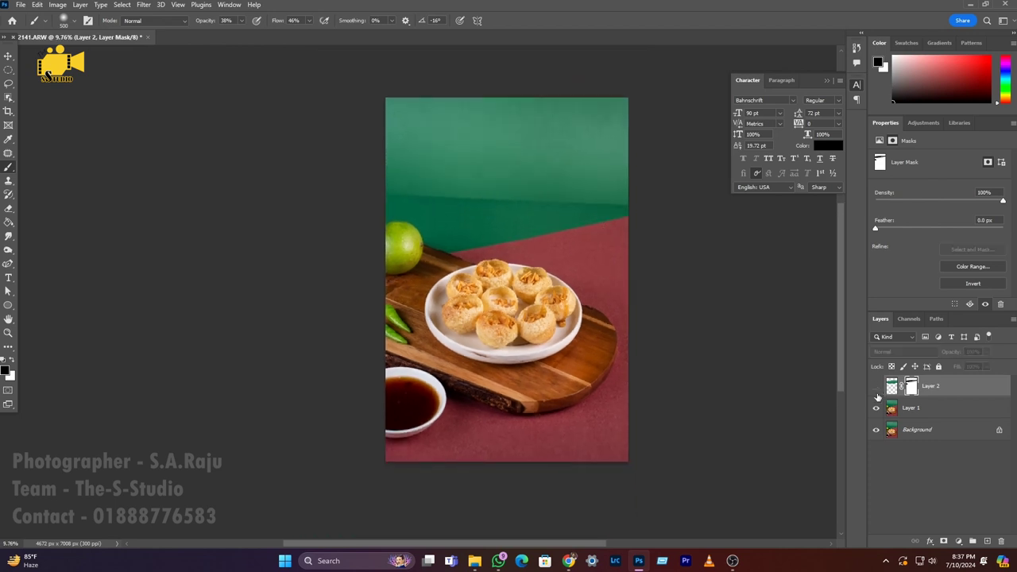
{"action": "left_click", "coordinate": [876, 393]}
{"action": "left_click", "coordinate": [876, 393]}
{"action": "left_click", "coordinate": [876, 393]}
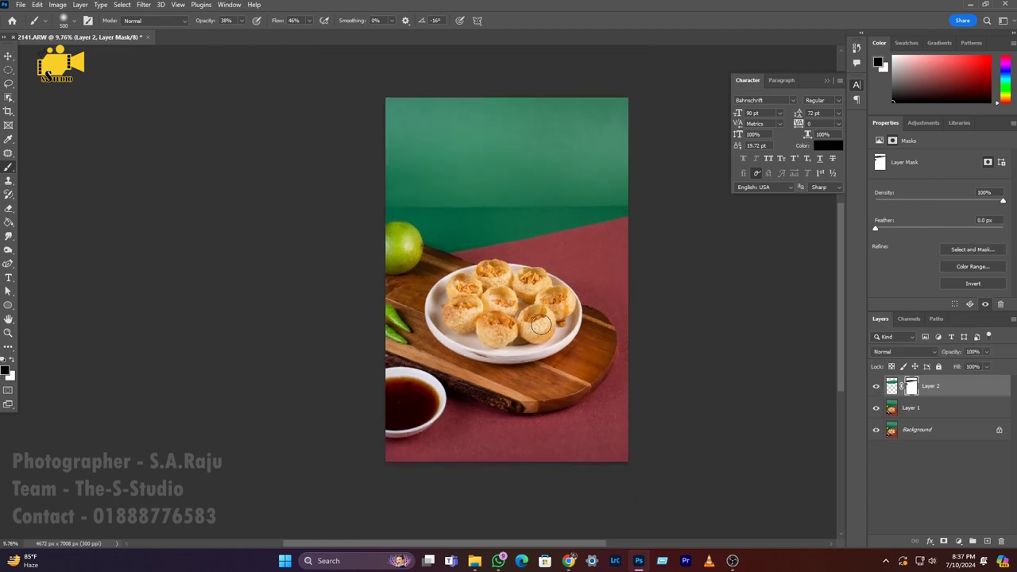
{"action": "scroll", "coordinate": [622, 332], "scroll_direction": "down", "scroll_amount": 1}
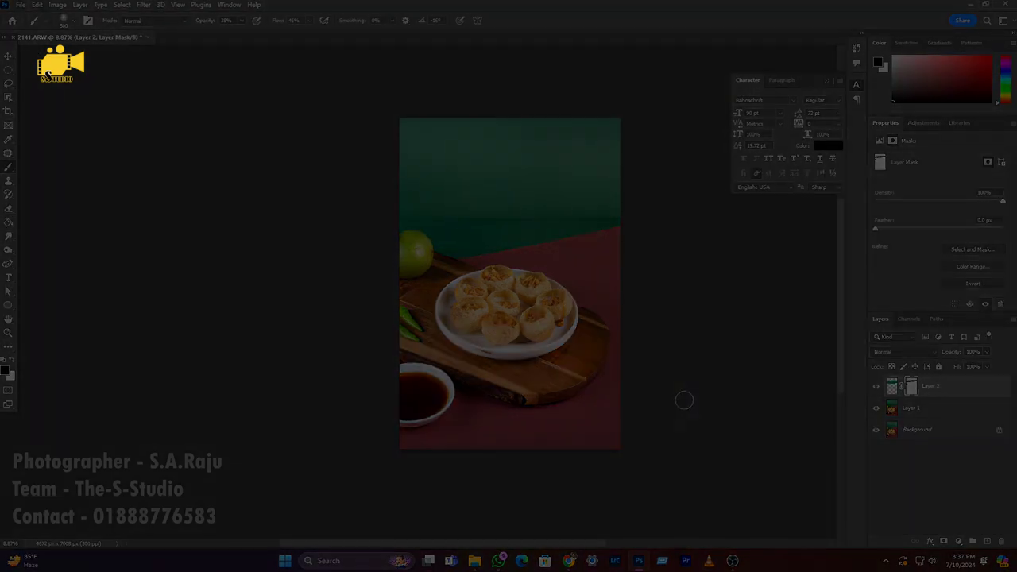